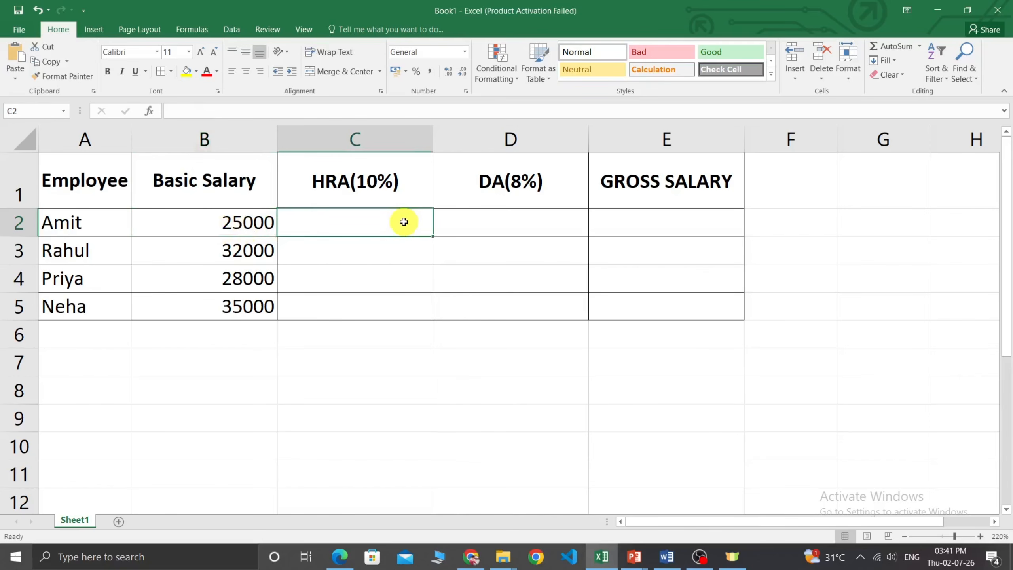
- Calculate HRA in C2 with the formula =B2*10% and fill it down to C5
{"action": "type", "text": "="}
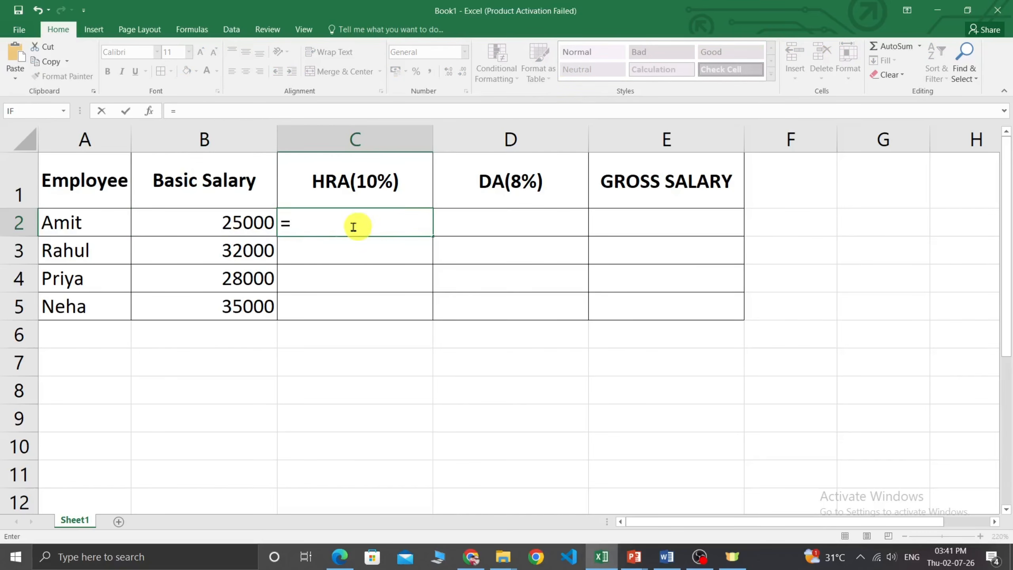
{"action": "left_click", "coordinate": [267, 224]}
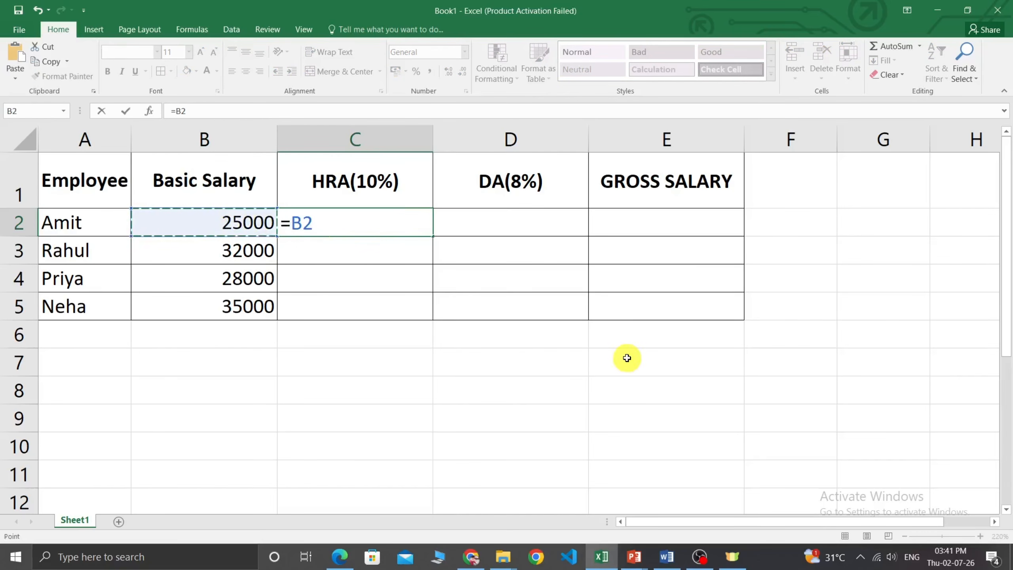
{"action": "type", "text": "*"}
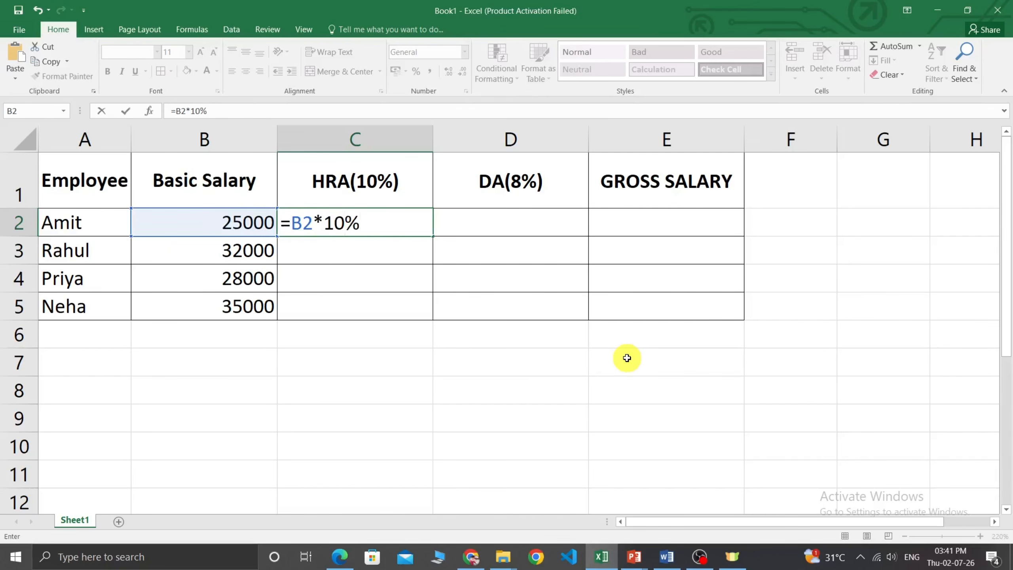
{"action": "type", "text": "10%"}
{"action": "key", "text": "Return"}
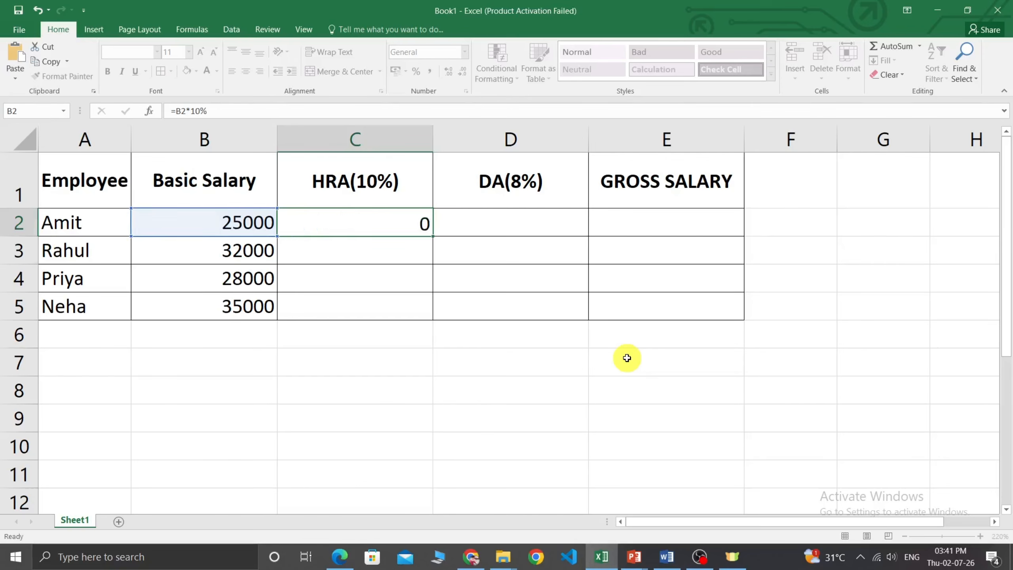
{"action": "left_click", "coordinate": [381, 224]}
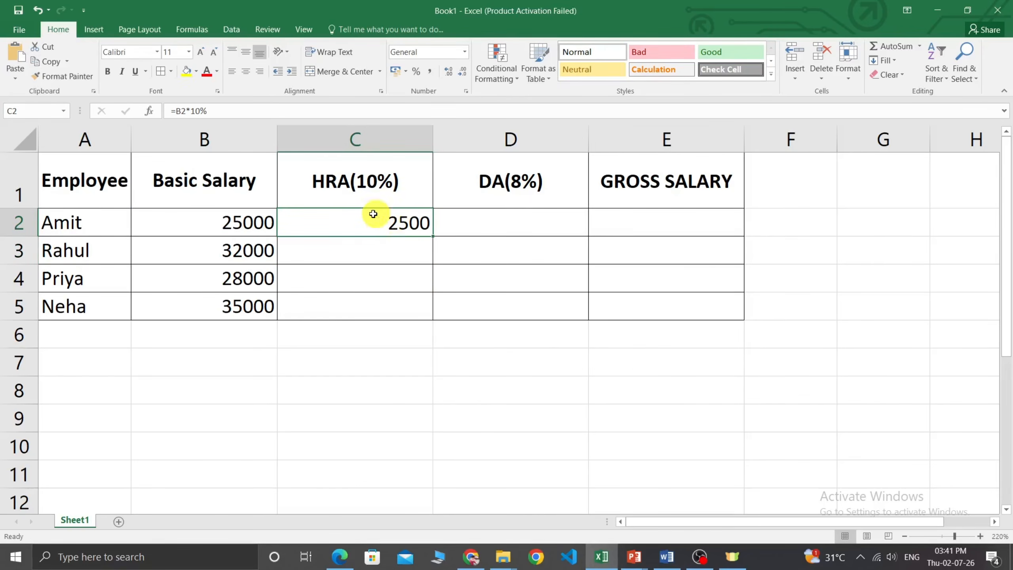
{"action": "double_click", "coordinate": [432, 237]}
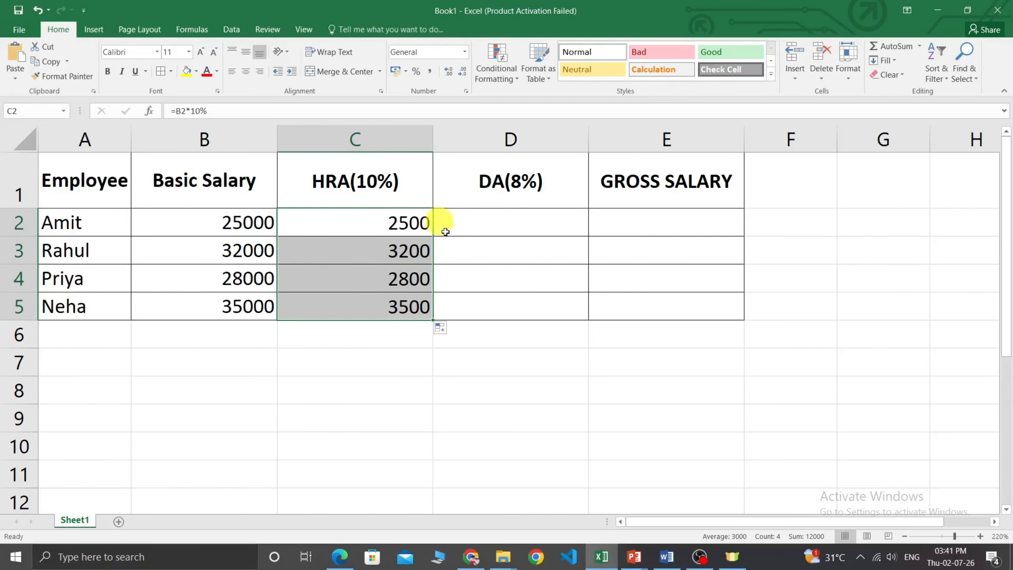
- Calculate DA in D2 with the formula =B2*8% and fill it down to D5
{"action": "left_click", "coordinate": [541, 222]}
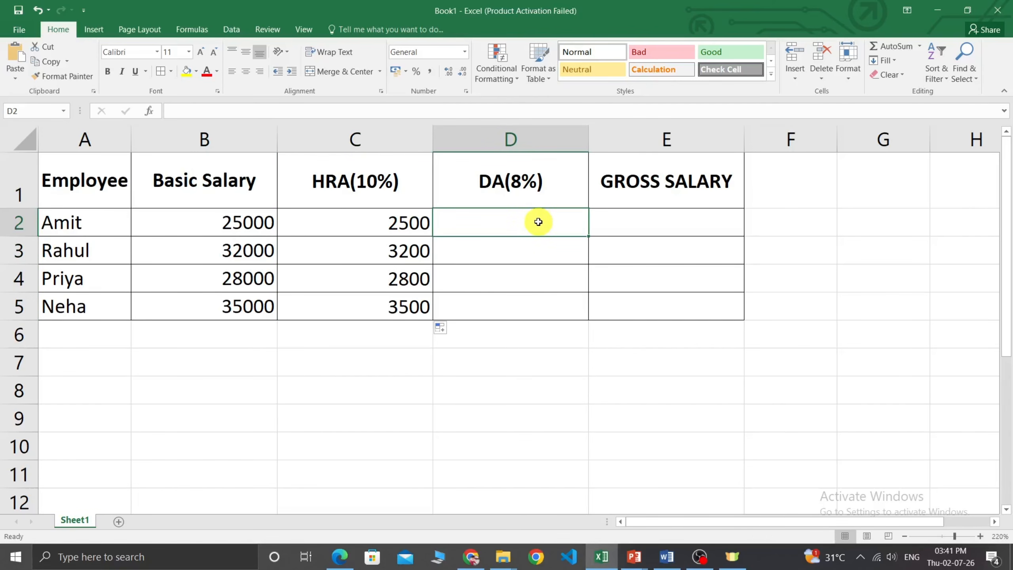
{"action": "type", "text": "="}
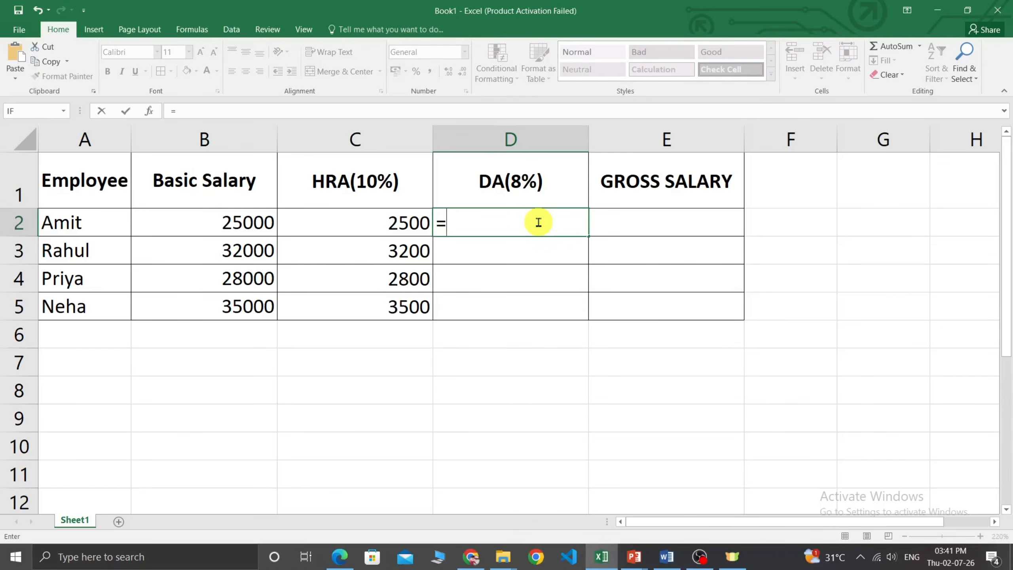
{"action": "left_click", "coordinate": [218, 220]}
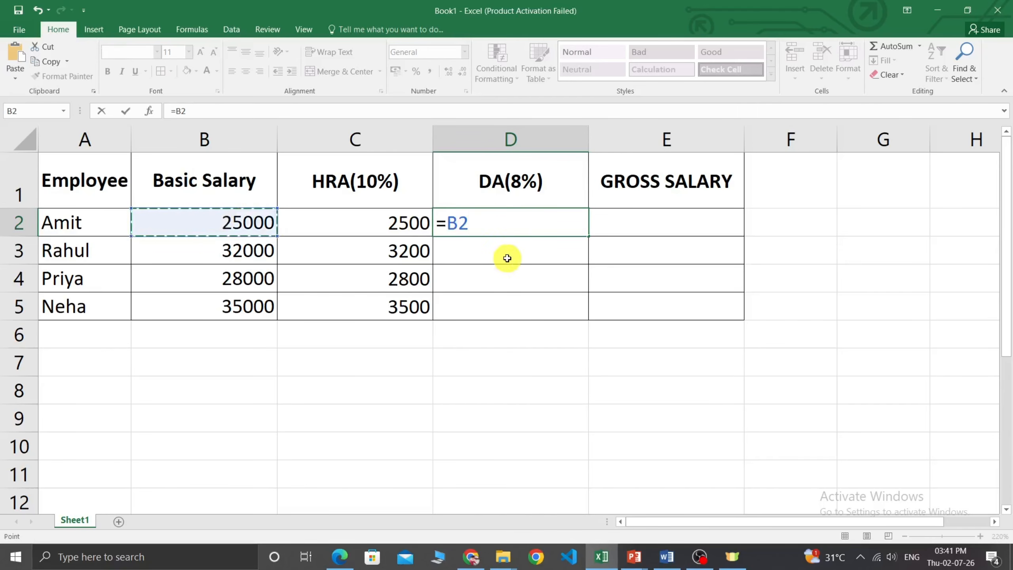
{"action": "type", "text": "*8%"}
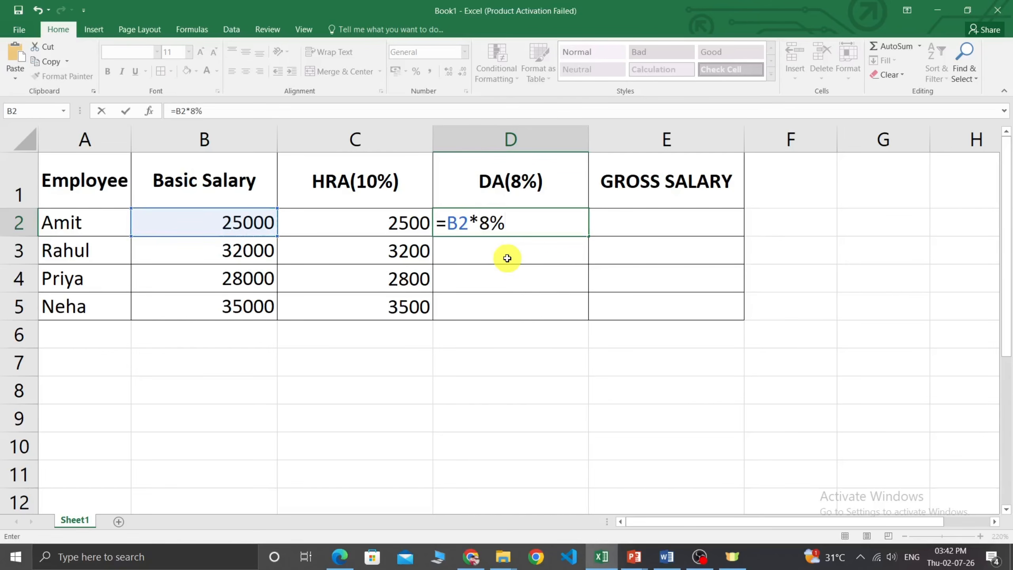
{"action": "key", "text": "Return"}
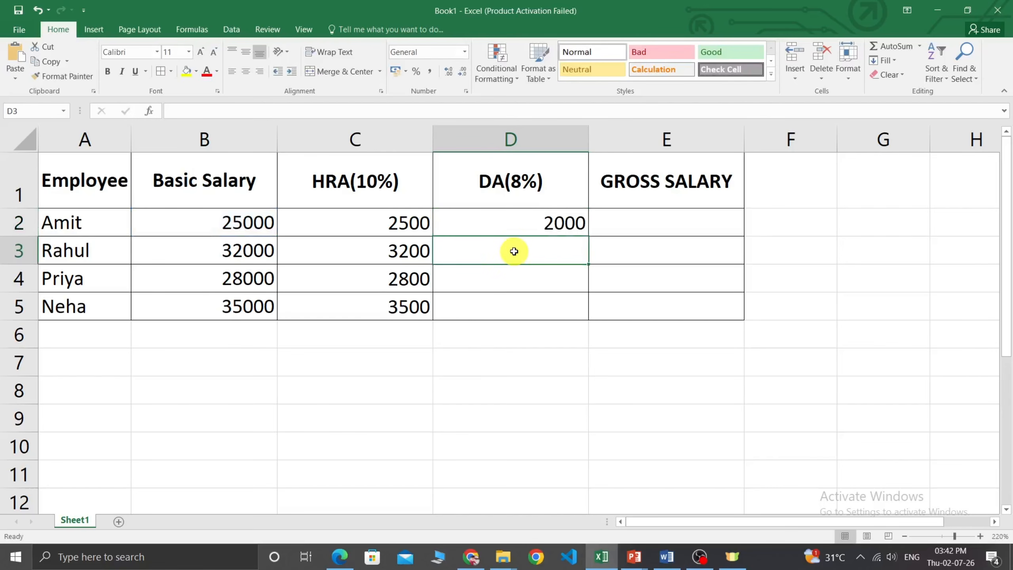
{"action": "left_click", "coordinate": [521, 227]}
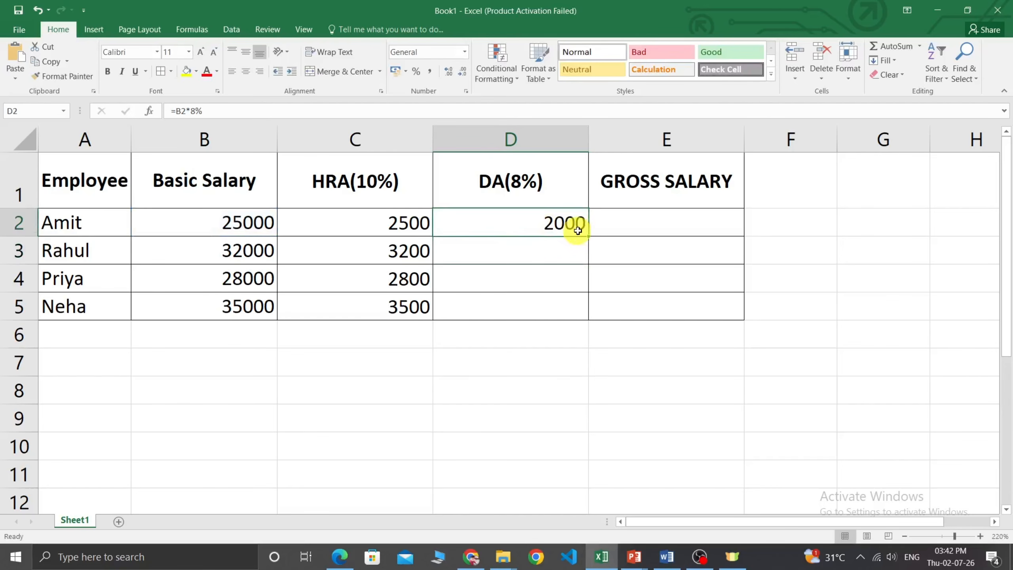
{"action": "left_click_drag", "start_coordinate": [590, 238], "coordinate": [588, 325]}
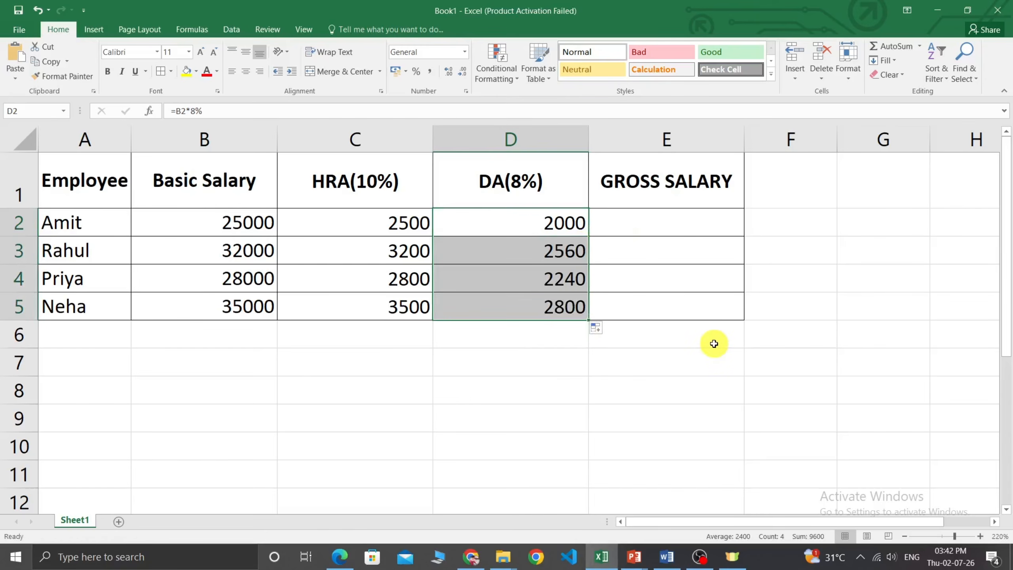
- Review the basic salary, HRA and DA cells in row 2 that make up the gross salary
{"action": "left_click", "coordinate": [675, 180]}
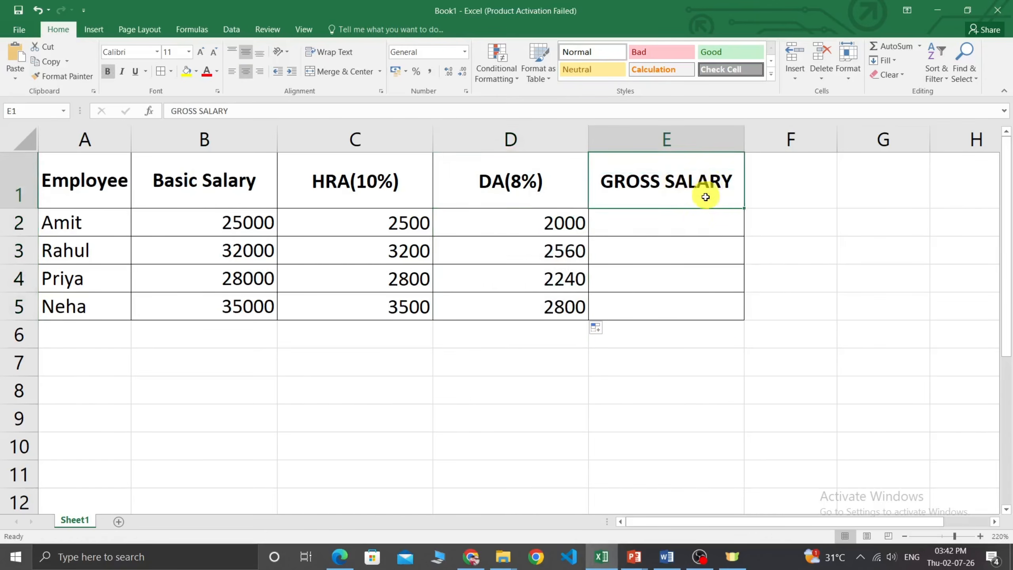
{"action": "left_click", "coordinate": [694, 220]}
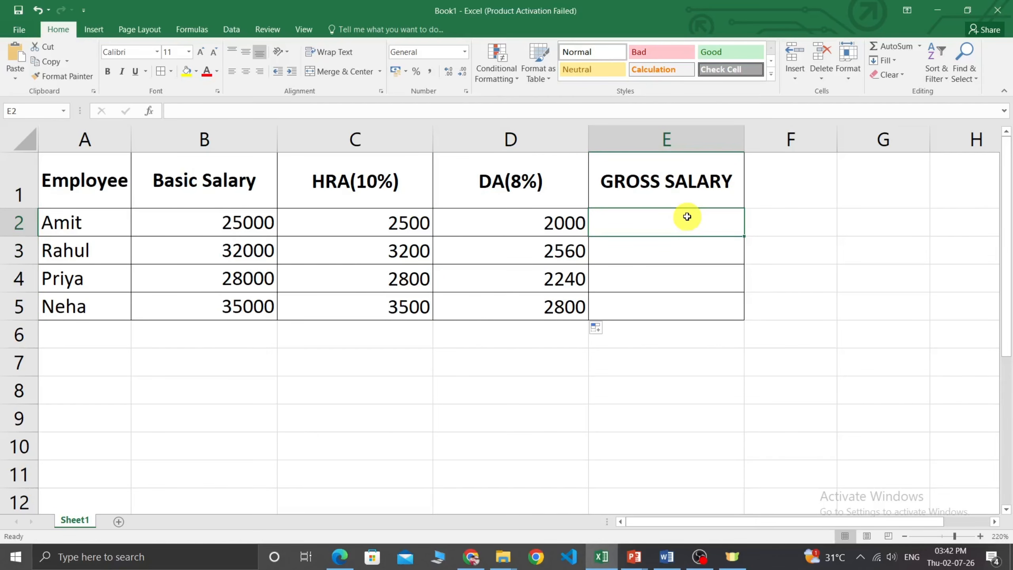
{"action": "left_click", "coordinate": [236, 222]}
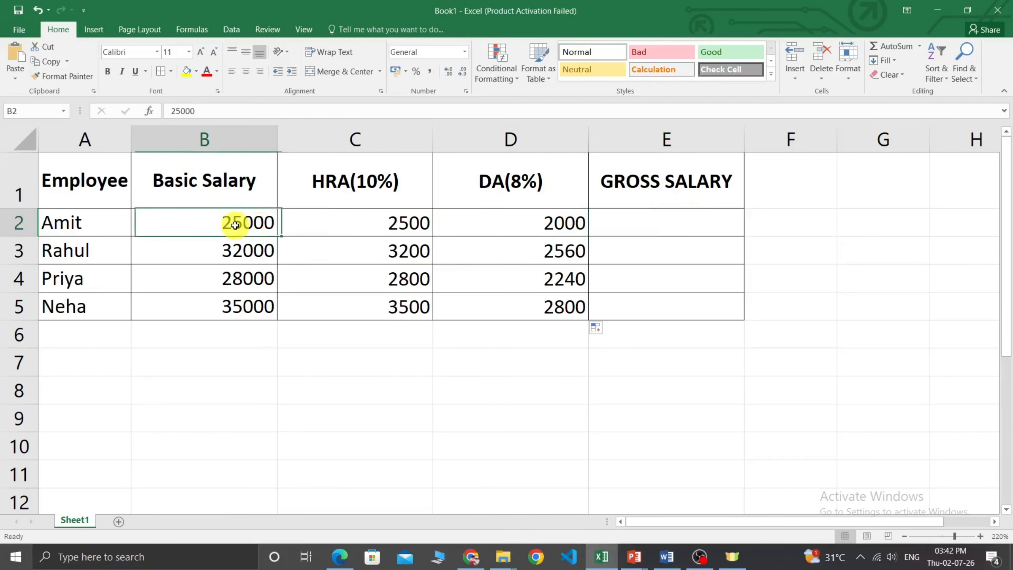
{"action": "left_click", "coordinate": [335, 224]}
{"action": "left_click", "coordinate": [521, 216]}
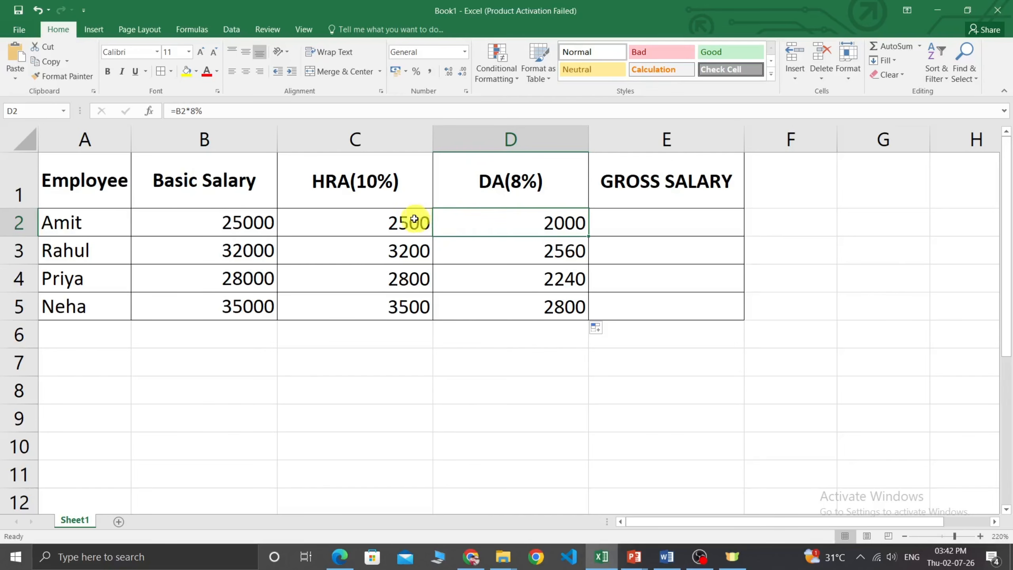
{"action": "left_click", "coordinate": [627, 222]}
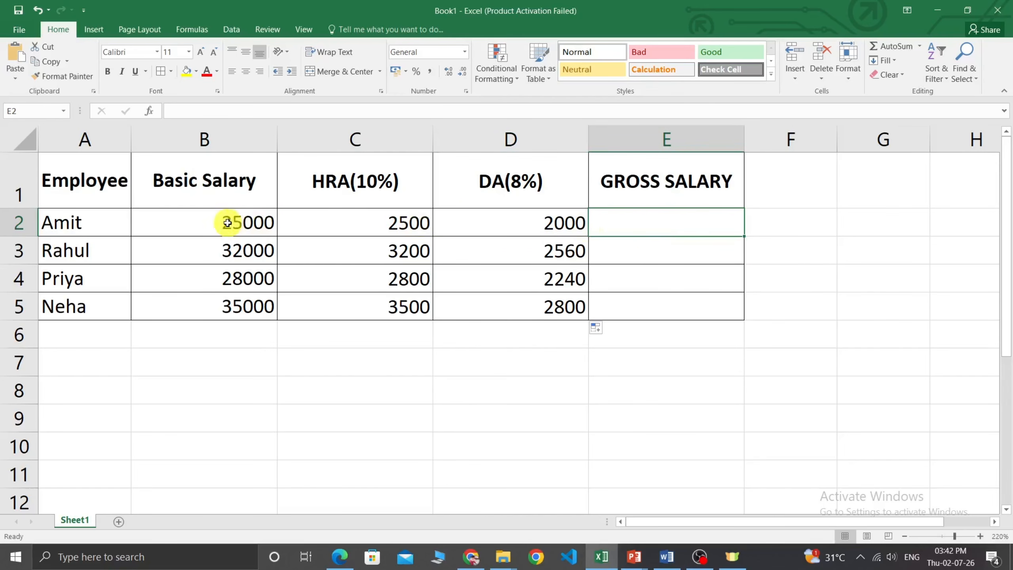
{"action": "left_click_drag", "start_coordinate": [228, 222], "coordinate": [566, 222]}
- Start a formula in E2 for the first employee's gross salary
{"action": "left_click", "coordinate": [659, 223]}
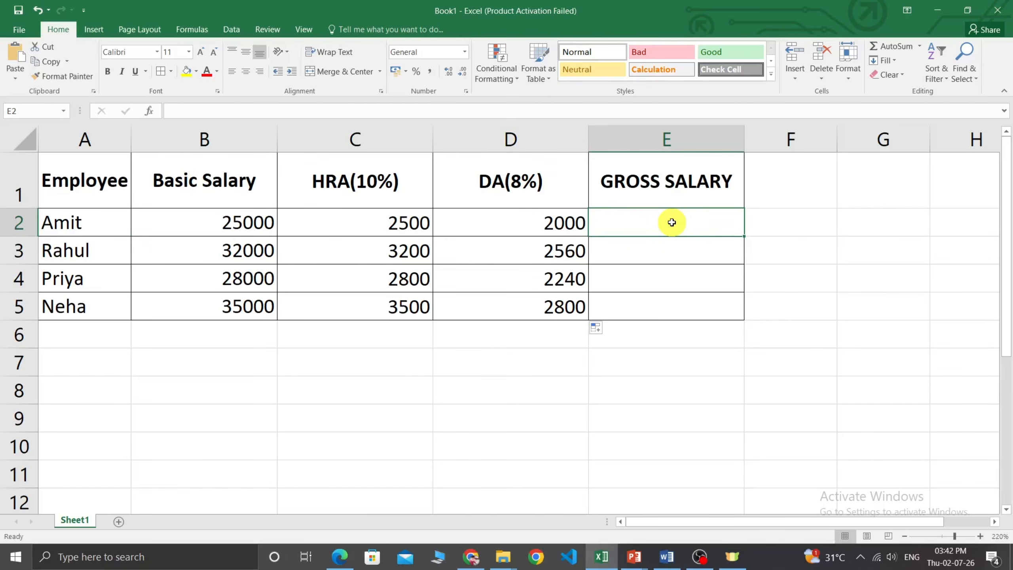
{"action": "type", "text": "="}
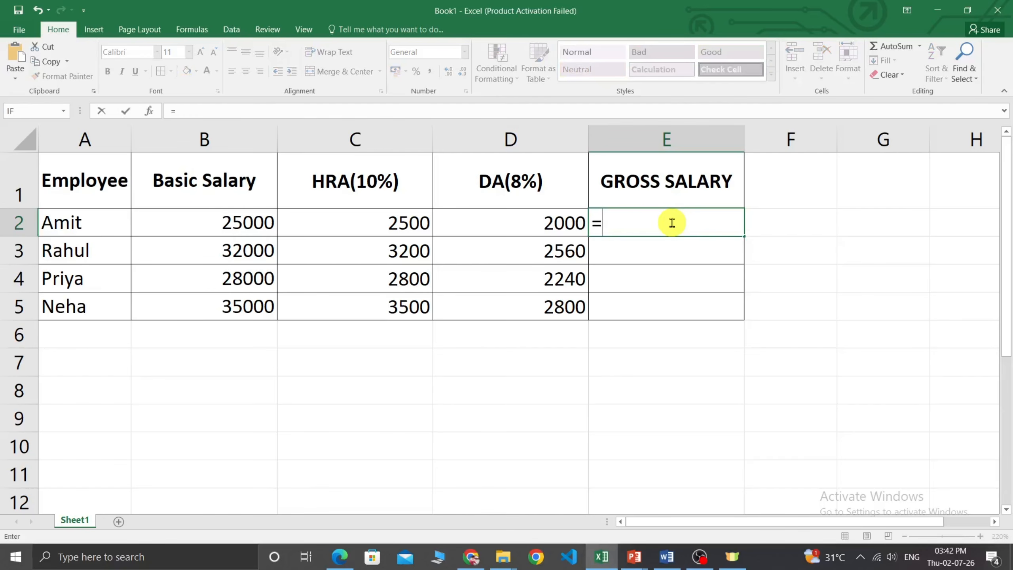
{"action": "type", "text": "SUM"}
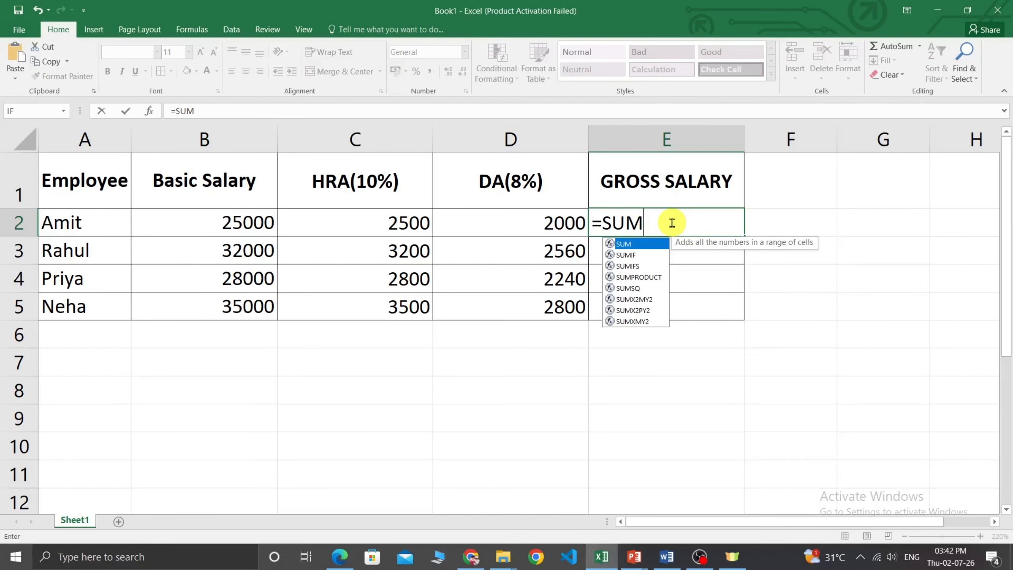
{"action": "key", "text": "BackSpace"}
{"action": "key", "text": "BackSpace"}
{"action": "key", "text": "BackSpace"}
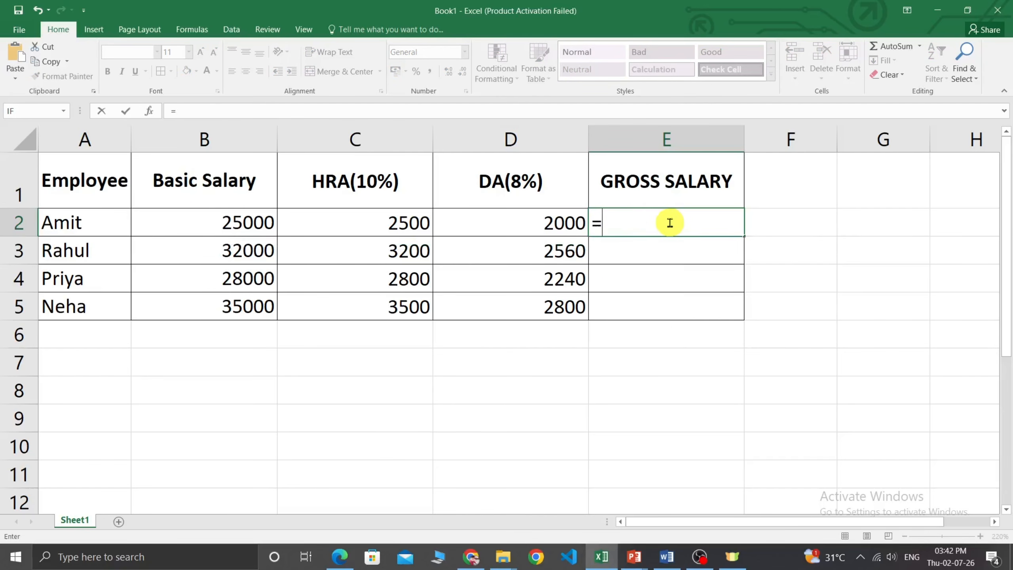
- Build the first part of the gross salary formula in E2 from basic salary and HRA as =B2+C2+
{"action": "left_click", "coordinate": [175, 220]}
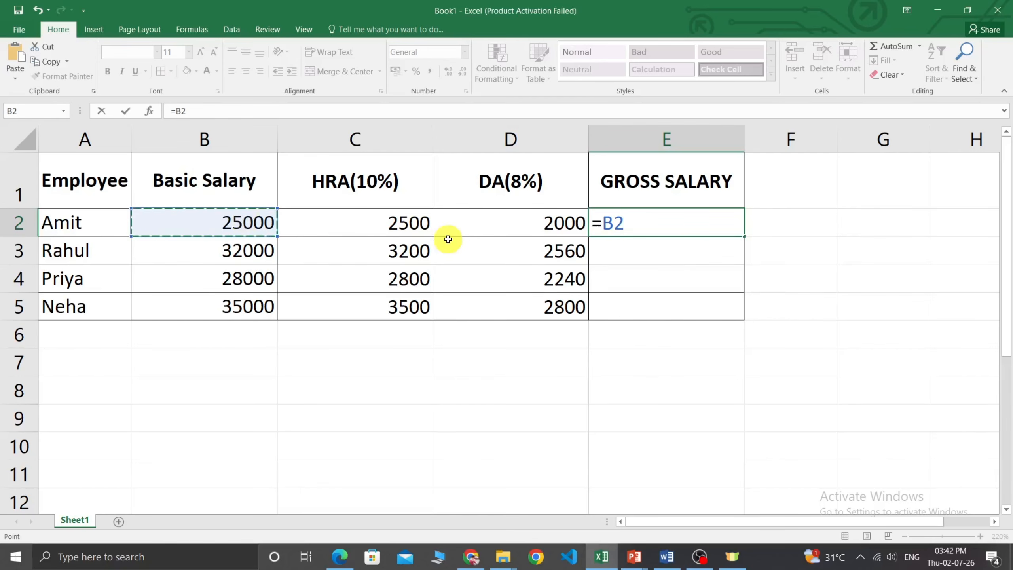
{"action": "type", "text": "+"}
{"action": "left_click", "coordinate": [390, 240]}
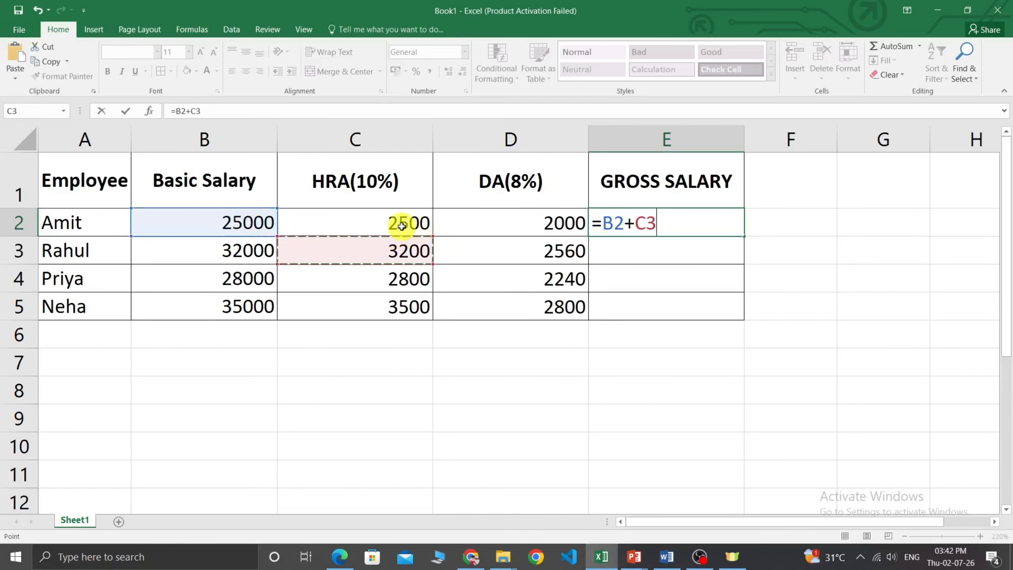
{"action": "left_click", "coordinate": [399, 220]}
{"action": "type", "text": "+"}
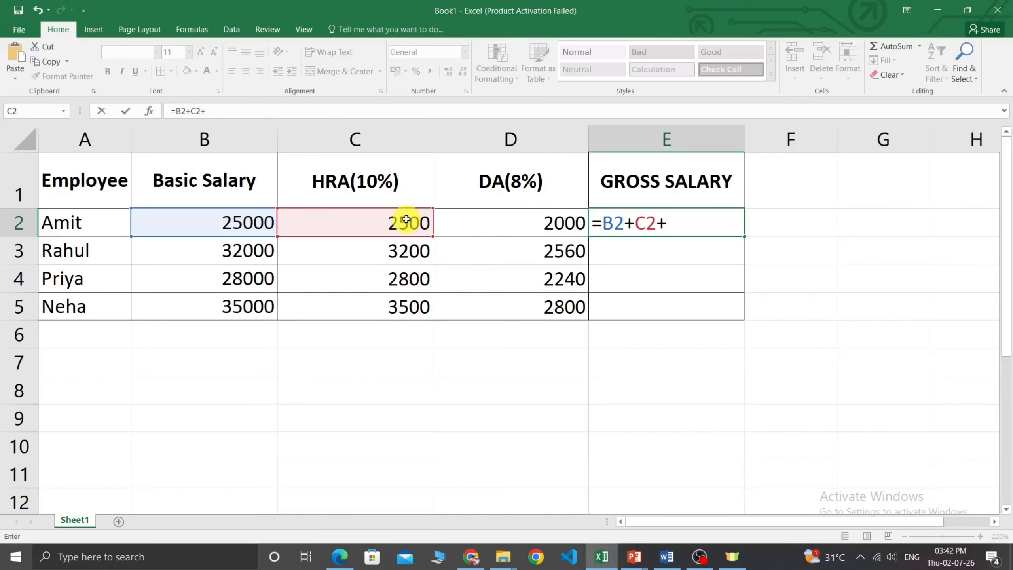
{"action": "left_click", "coordinate": [613, 218]}
{"action": "key", "text": "Return"}
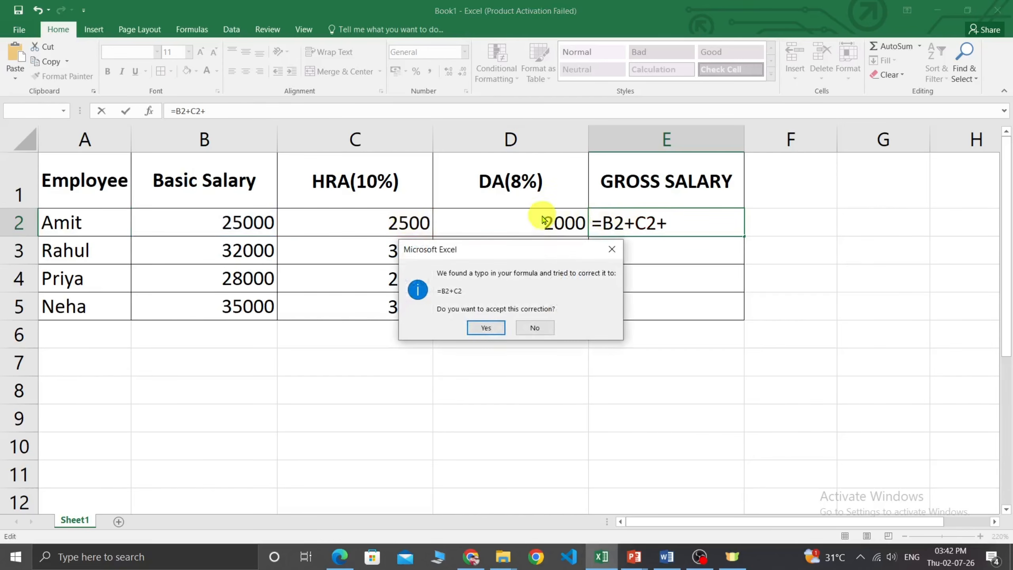
{"action": "left_click", "coordinate": [534, 328]}
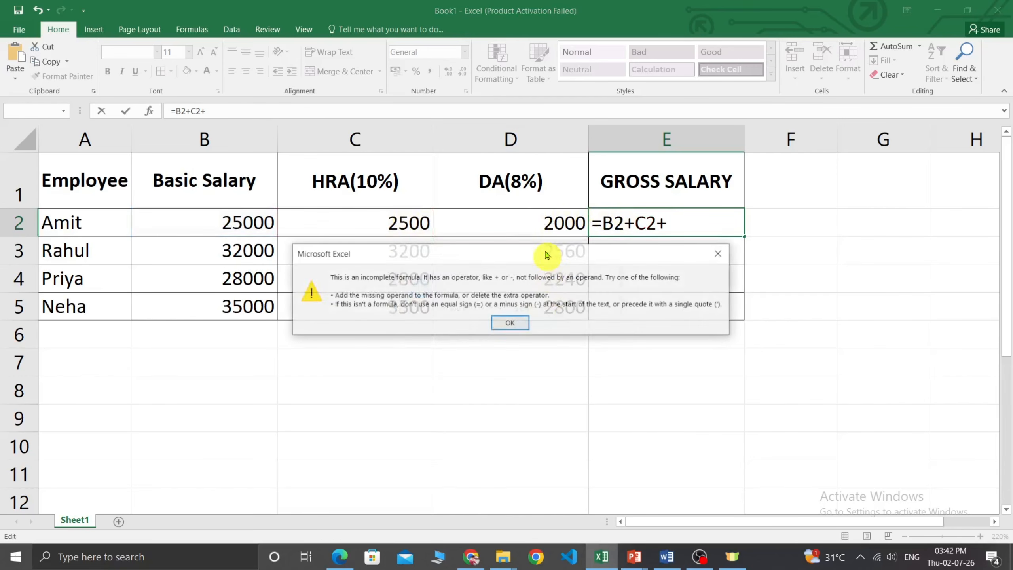
{"action": "left_click", "coordinate": [716, 256]}
{"action": "left_click", "coordinate": [543, 221]}
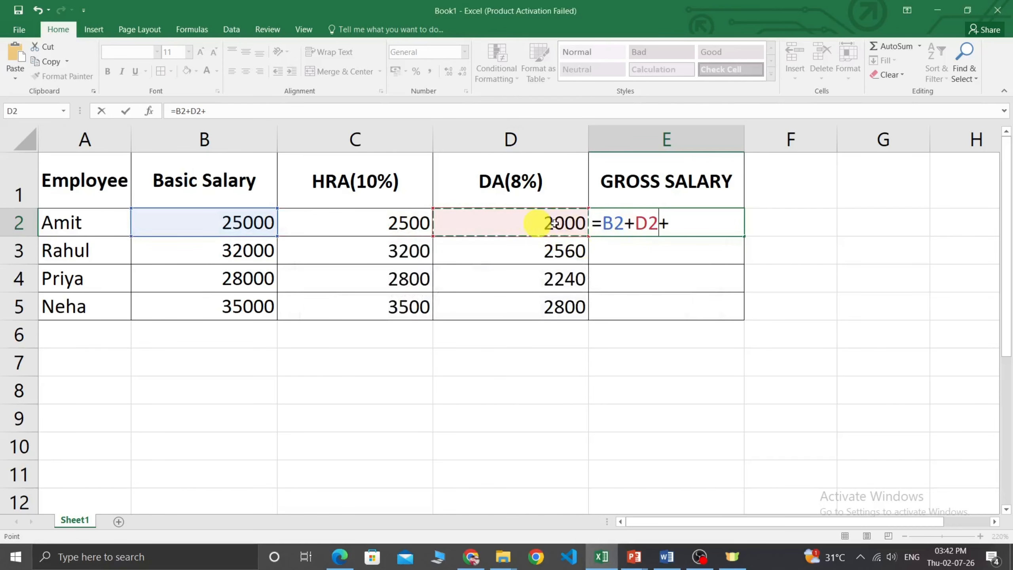
{"action": "key", "text": "BackSpace"}
{"action": "key", "text": "BackSpace"}
{"action": "key", "text": "BackSpace"}
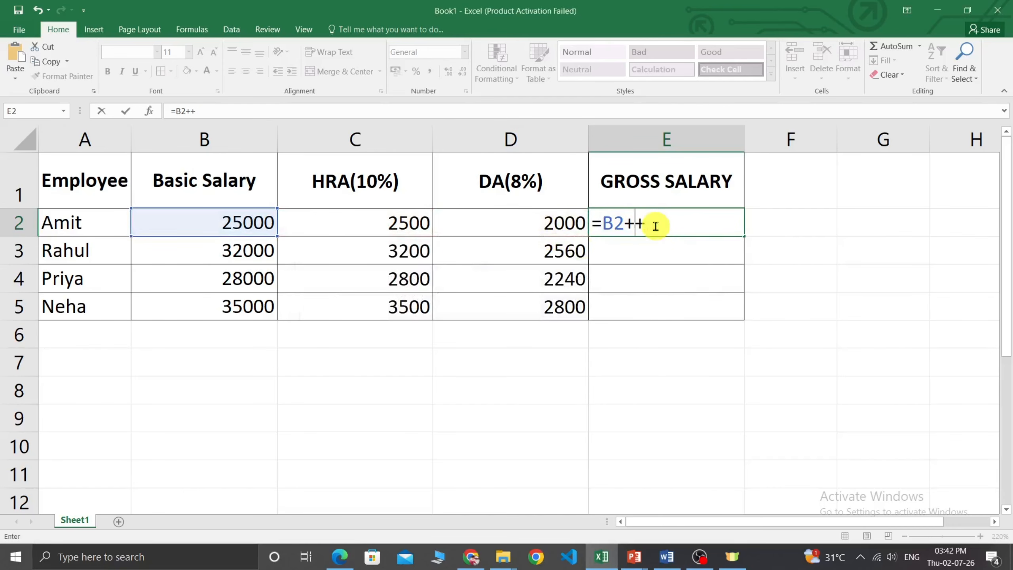
{"action": "type", "text": "C3+"}
{"action": "key", "text": "Return"}
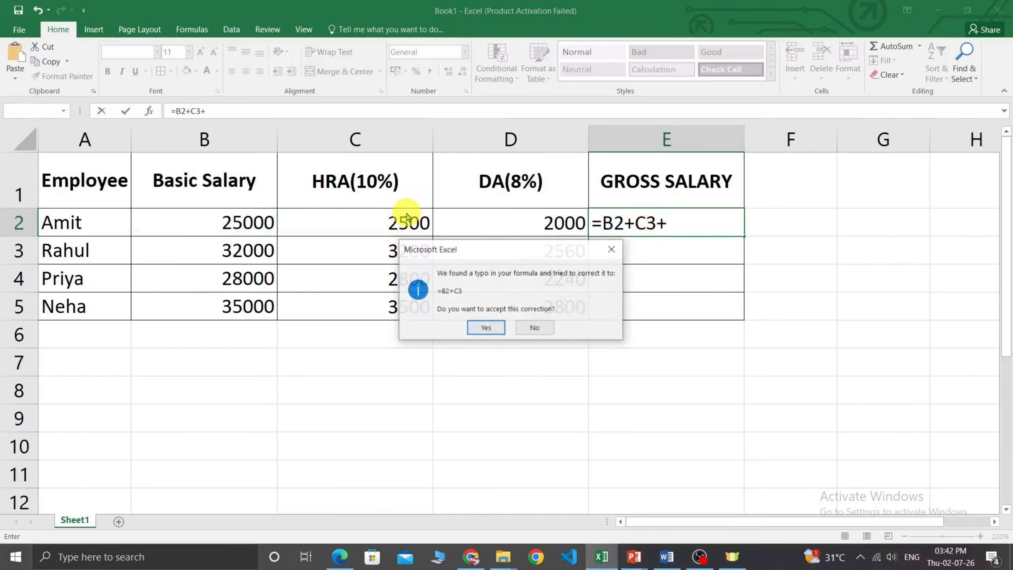
{"action": "left_click", "coordinate": [545, 329]}
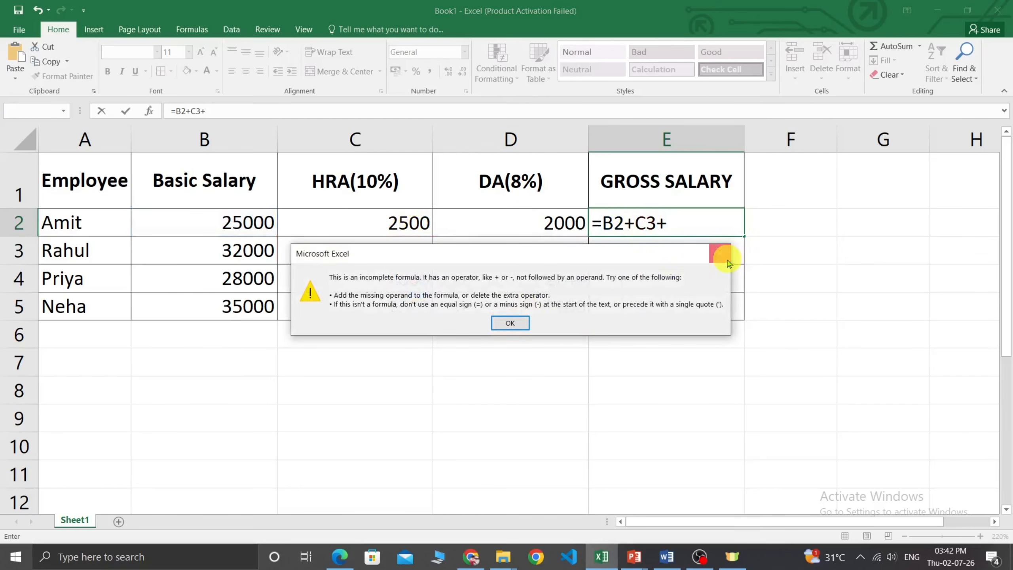
{"action": "key", "text": "Return"}
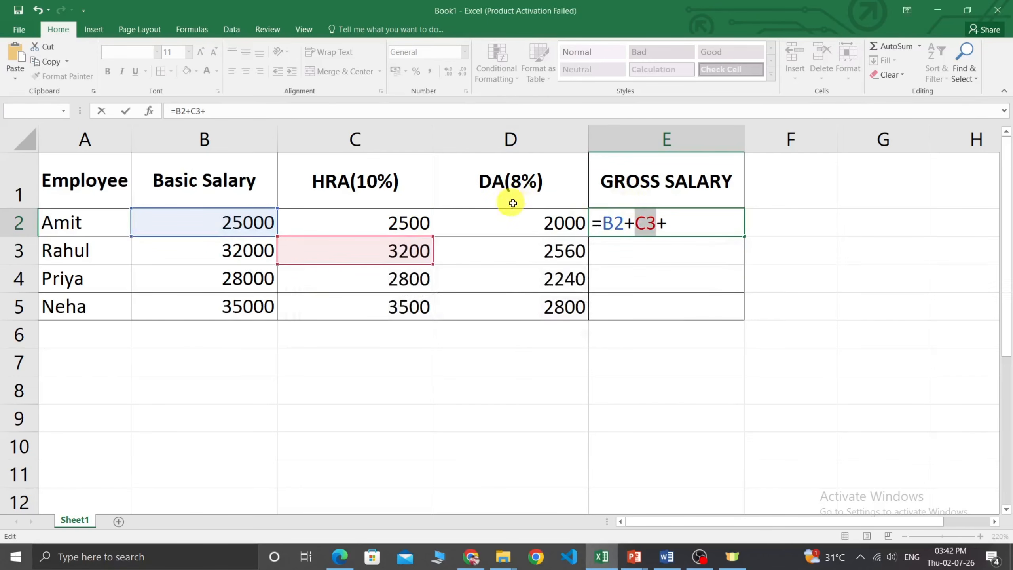
- Correct the HRA reference and complete the first employee's gross salary formula in E2 as =B2+C2+D2
{"action": "left_click", "coordinate": [663, 224]}
{"action": "key", "text": "BackSpace"}
{"action": "type", "text": "2"}
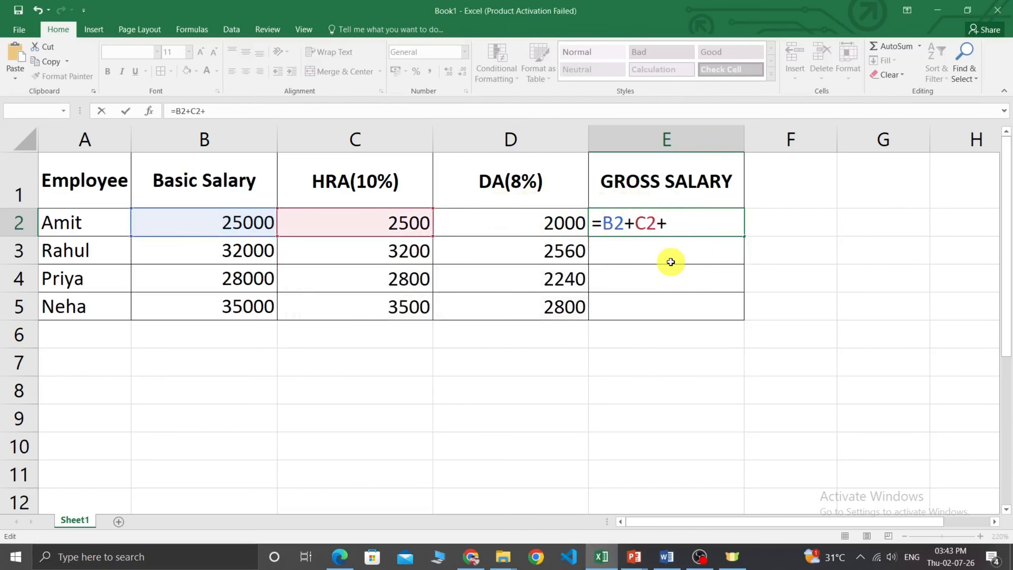
{"action": "type", "text": "D3"}
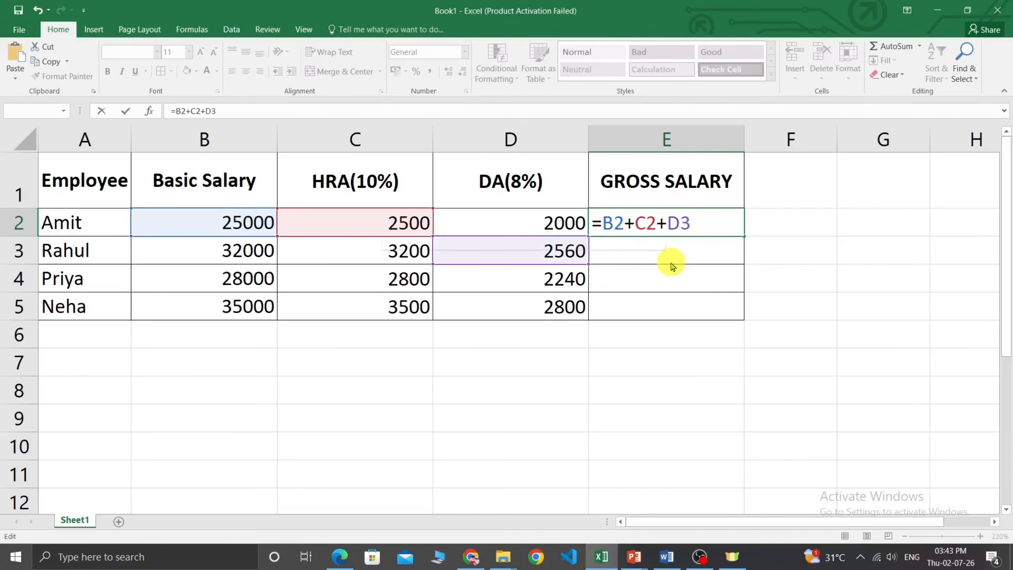
{"action": "key", "text": "BackSpace"}
{"action": "type", "text": "2"}
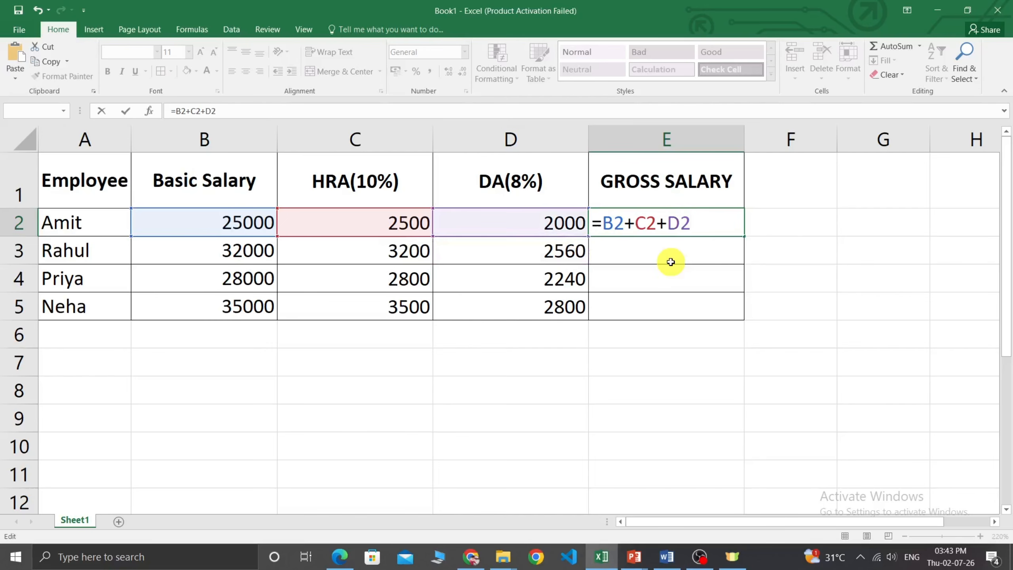
{"action": "key", "text": "Return"}
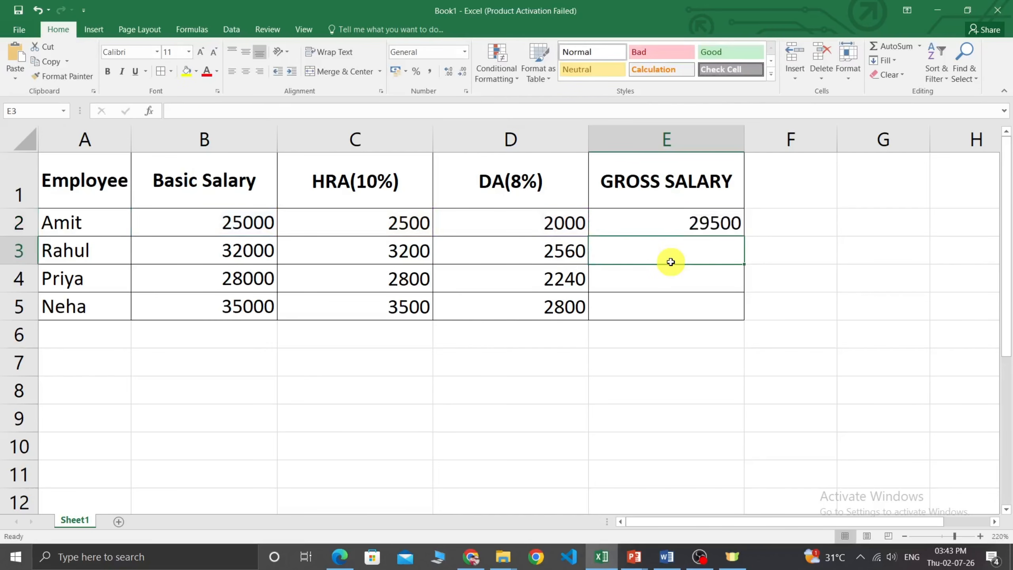
- Replace the gross salary formula in E2 with =SUM(B2:D2) and fill it down to E5
{"action": "left_click", "coordinate": [680, 222]}
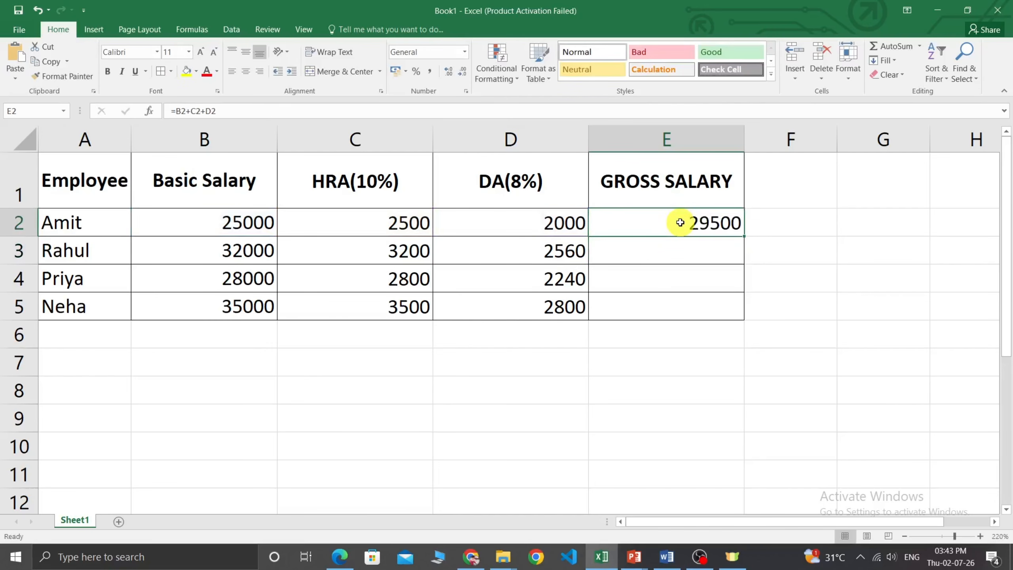
{"action": "type", "text": "=SUM"}
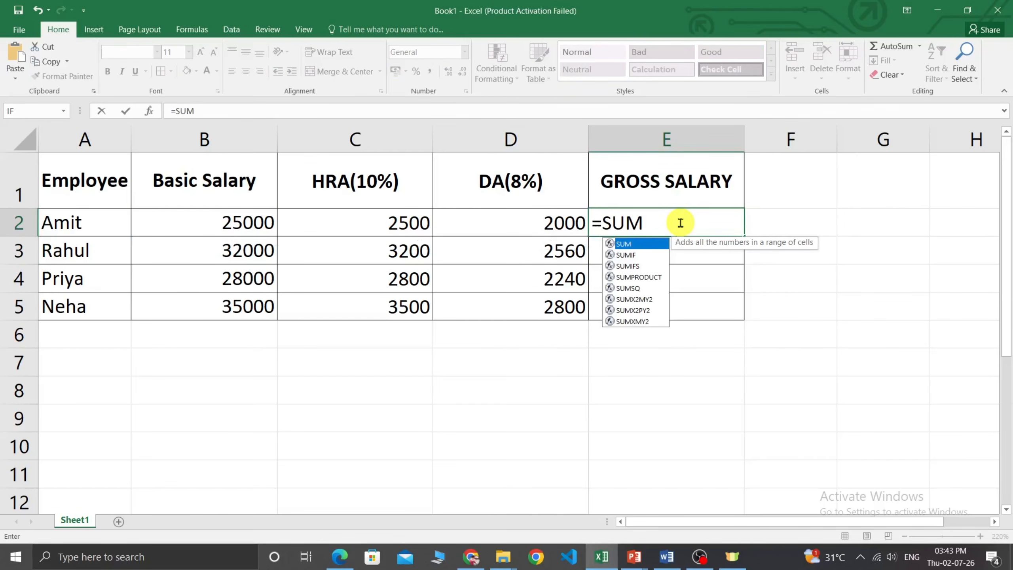
{"action": "type", "text": "("}
{"action": "left_click_drag", "start_coordinate": [204, 220], "coordinate": [505, 220]}
{"action": "type", "text": ")"}
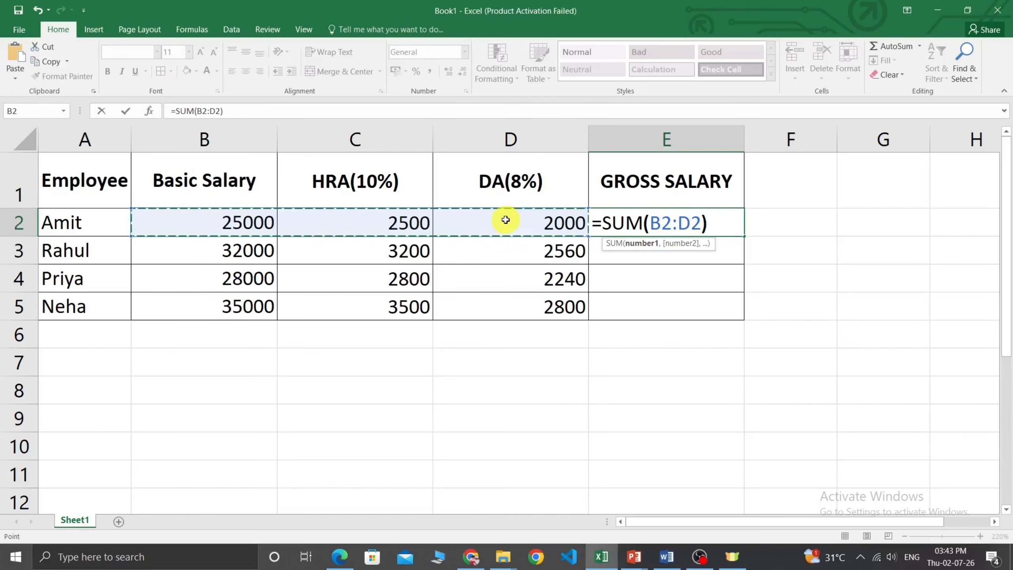
{"action": "key", "text": "Return"}
{"action": "left_click", "coordinate": [667, 220]}
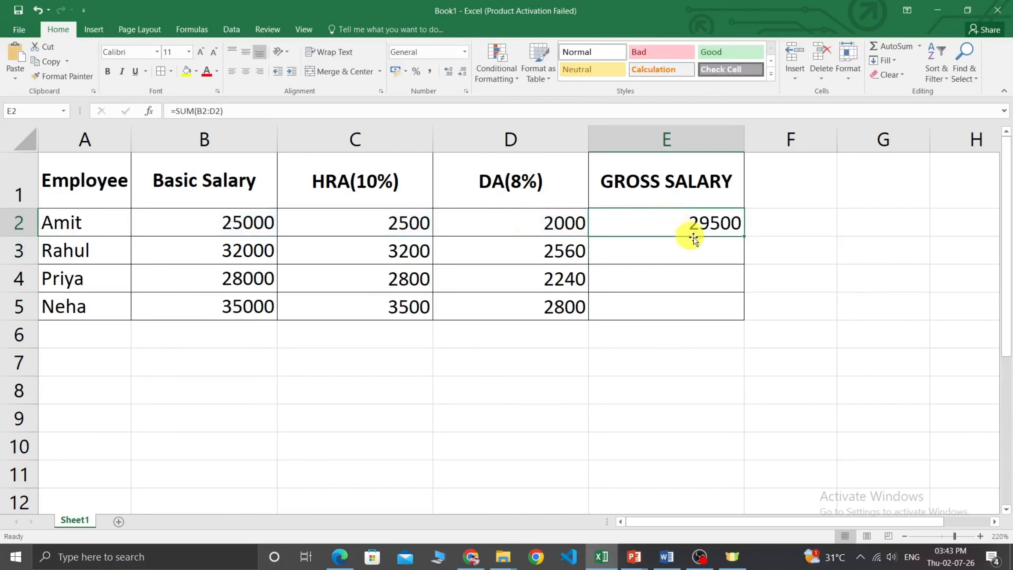
{"action": "left_click_drag", "start_coordinate": [745, 238], "coordinate": [739, 318]}
- Switch to the practice set PDF in Edge, tick off the HRA, DA and Gross Salary tasks and underline the ₹ currency formatting instruction
{"action": "left_click", "coordinate": [343, 556]}
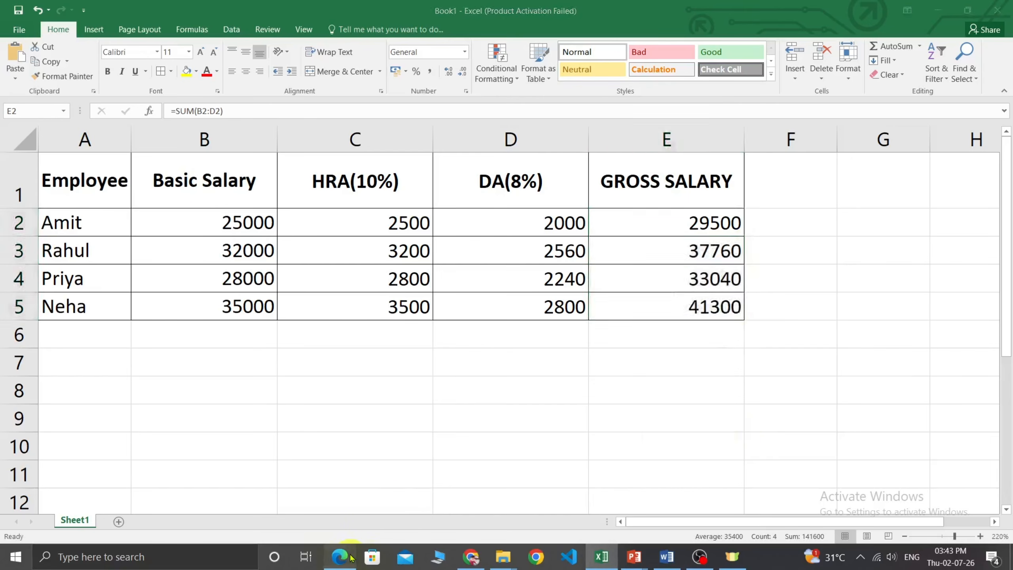
{"action": "scroll", "coordinate": [369, 363], "scroll_direction": "down", "scroll_amount": 4}
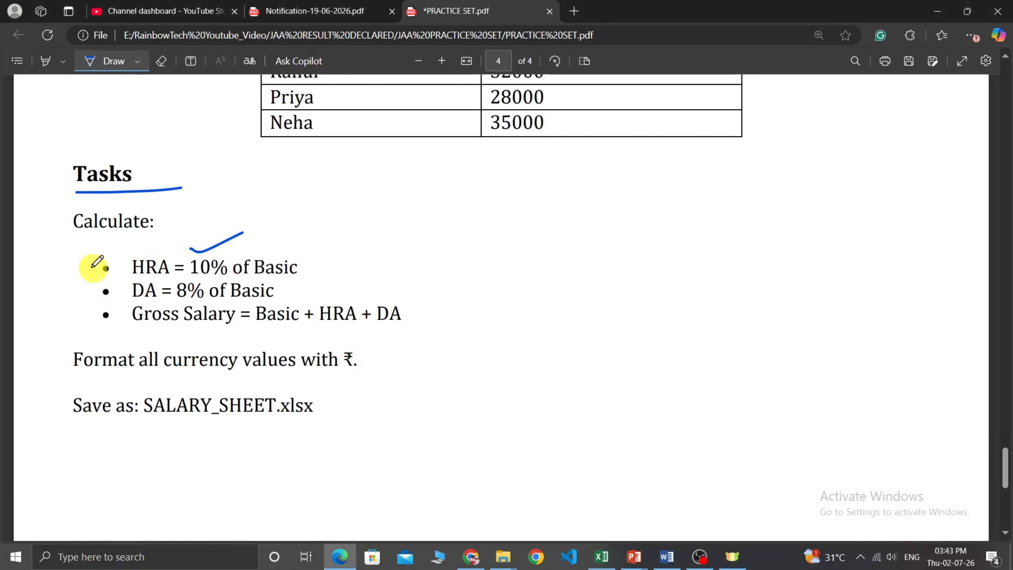
{"action": "mouse_move", "coordinate": [90, 262]}
{"action": "left_mouse_down"}
{"action": "mouse_move", "coordinate": [101, 276]}
{"action": "mouse_move", "coordinate": [155, 256]}
{"action": "left_mouse_up"}
{"action": "left_click_drag", "start_coordinate": [81, 286], "coordinate": [132, 282]}
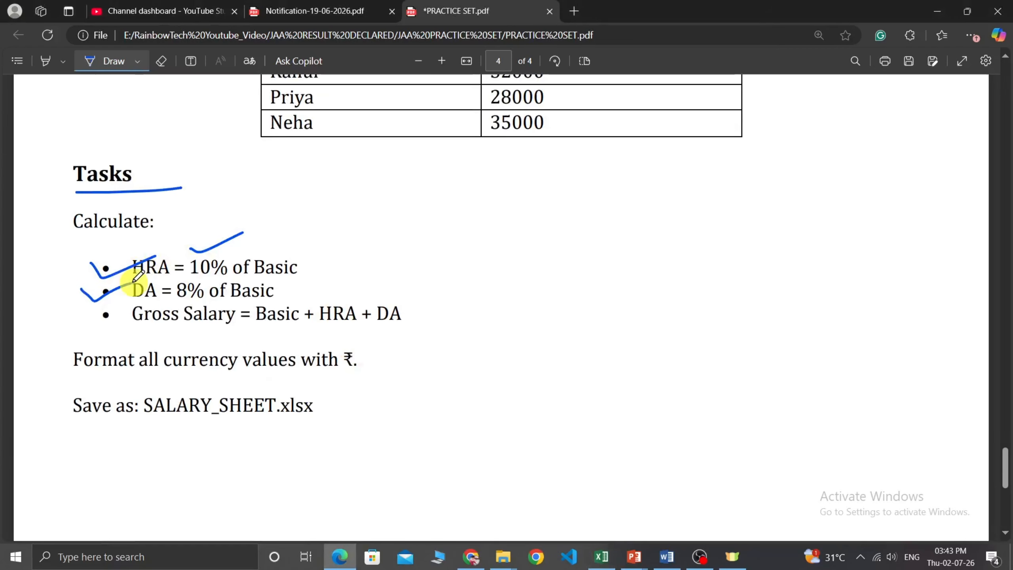
{"action": "mouse_move", "coordinate": [92, 315]}
{"action": "left_mouse_down"}
{"action": "mouse_move", "coordinate": [101, 323]}
{"action": "mouse_move", "coordinate": [136, 310]}
{"action": "left_mouse_up"}
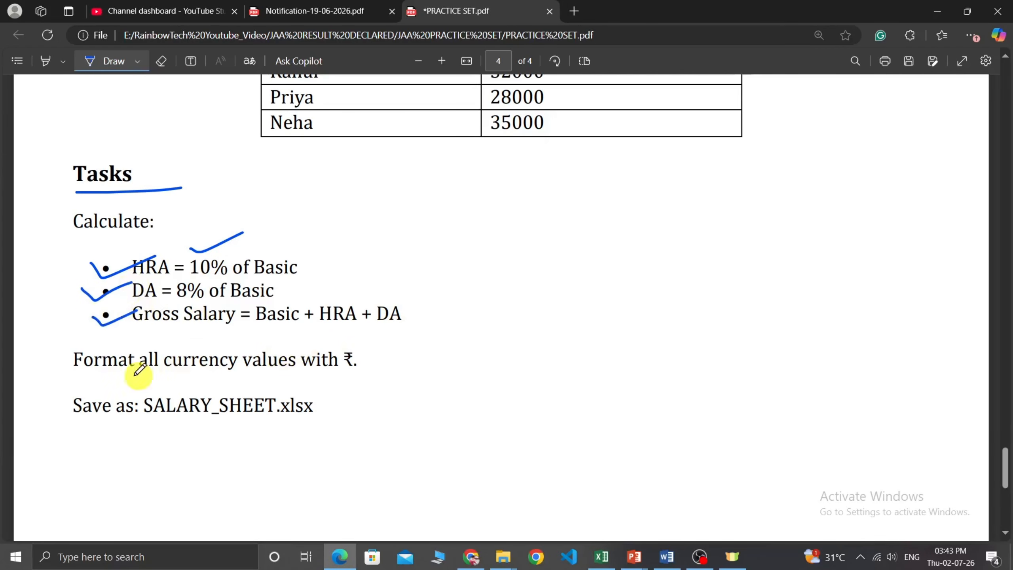
{"action": "left_click_drag", "start_coordinate": [111, 374], "coordinate": [363, 371]}
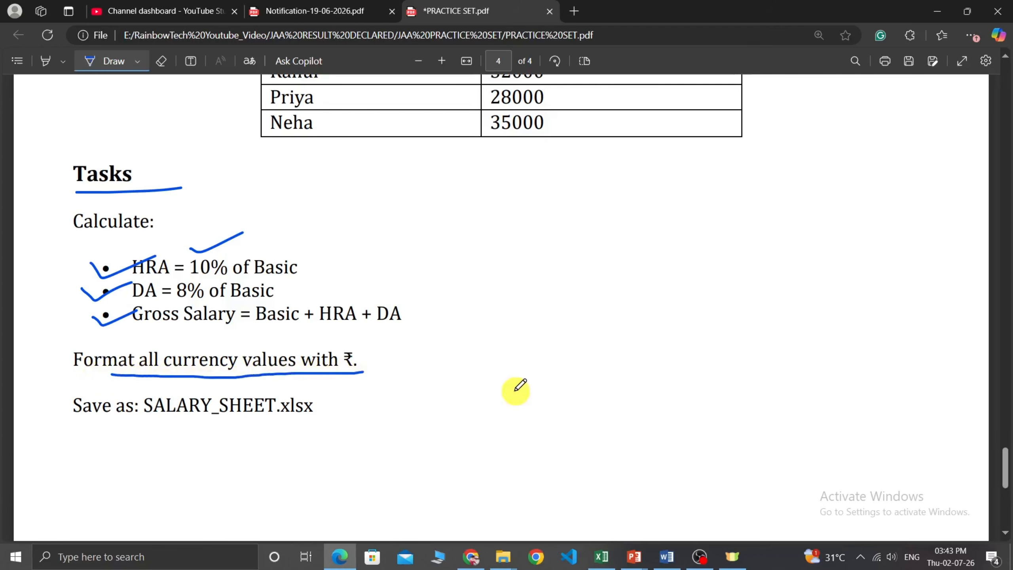
- Return to Excel and format the salary amounts in B2:E5 with the Accounting number format in ₹
{"action": "key", "text": "alt+Tab"}
{"action": "left_click", "coordinate": [239, 223]}
{"action": "left_click_drag", "start_coordinate": [298, 226], "coordinate": [707, 305]}
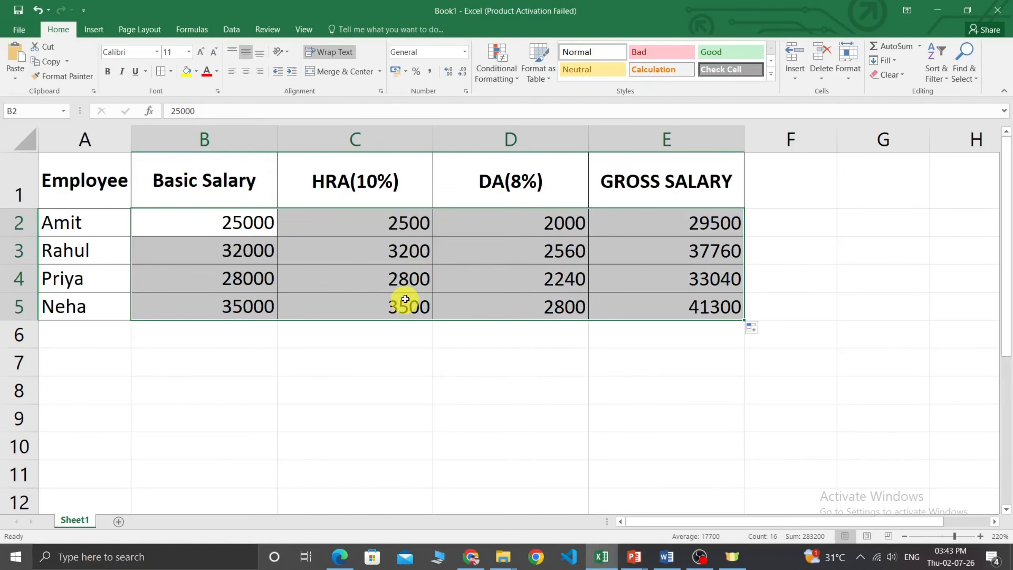
{"action": "left_click", "coordinate": [203, 224]}
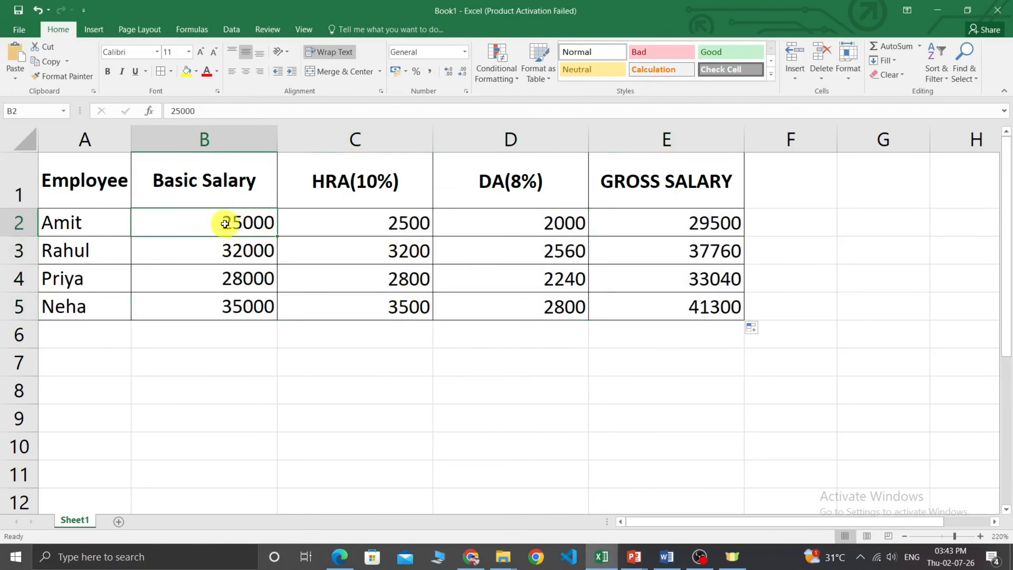
{"action": "left_click_drag", "start_coordinate": [247, 224], "coordinate": [693, 306]}
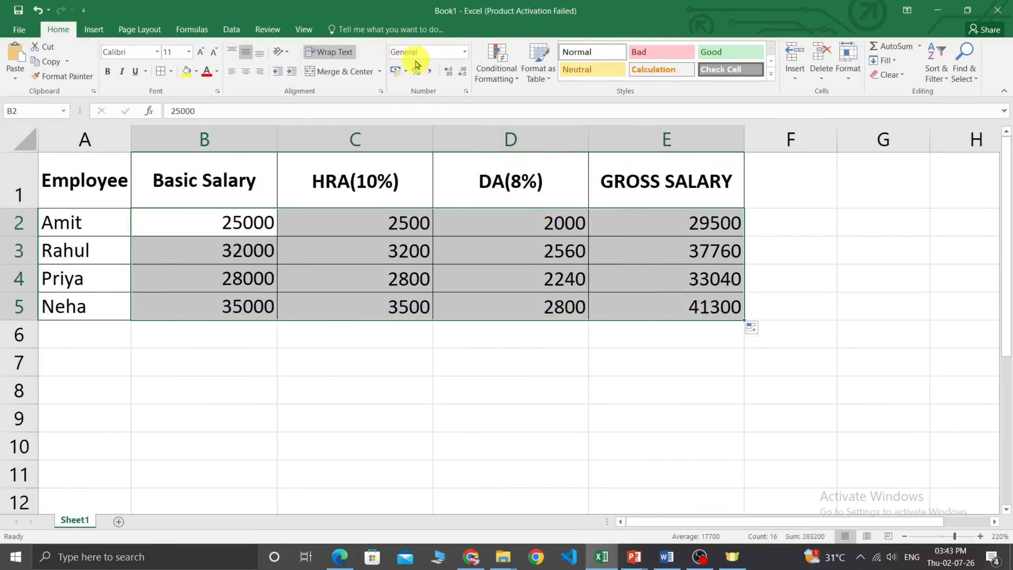
{"action": "left_click", "coordinate": [465, 53]}
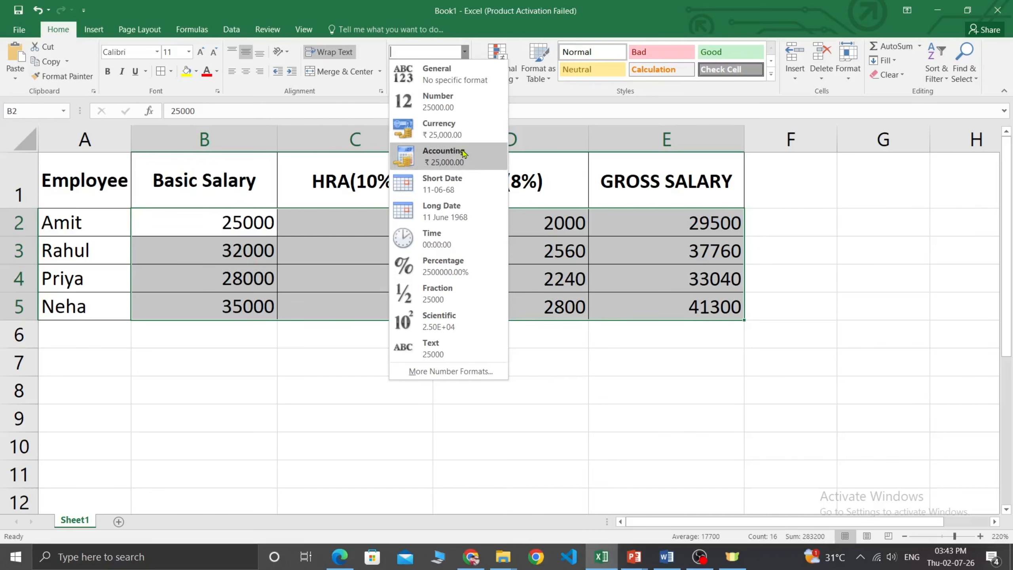
{"action": "left_click", "coordinate": [472, 160]}
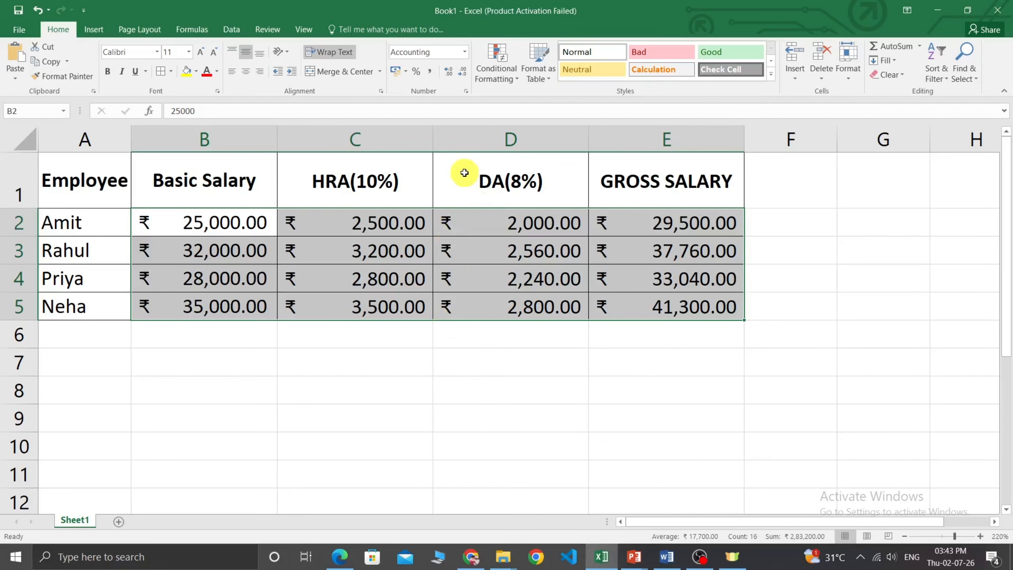
{"action": "left_click", "coordinate": [405, 71]}
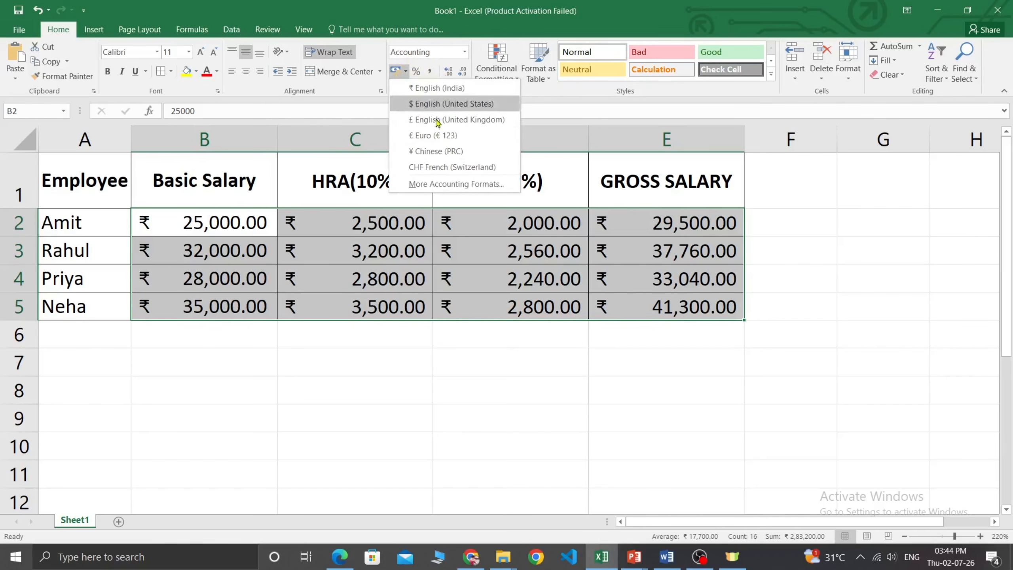
{"action": "left_click", "coordinate": [708, 274]}
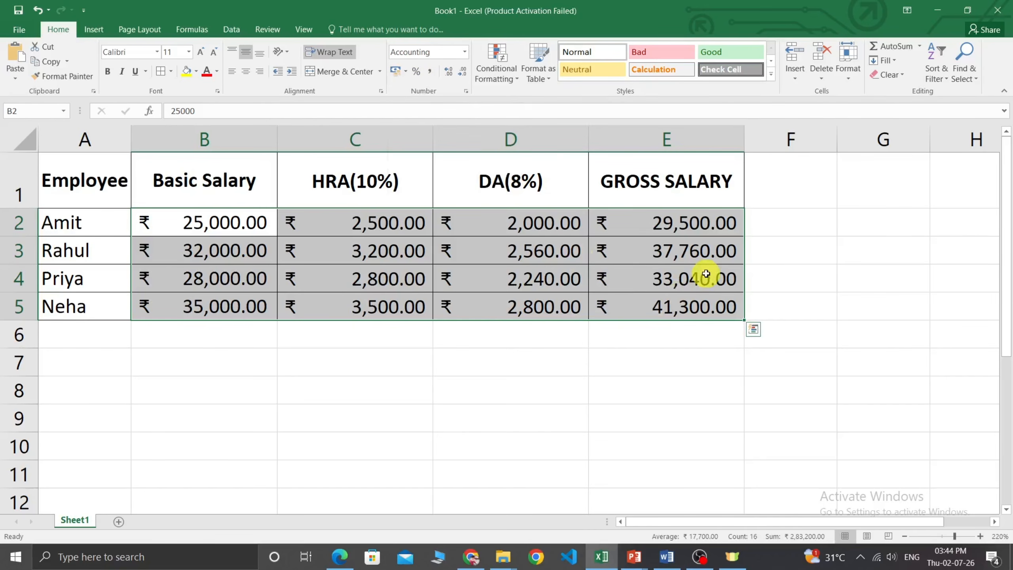
{"action": "left_click", "coordinate": [256, 276]}
{"action": "left_click_drag", "start_coordinate": [169, 226], "coordinate": [669, 313]}
{"action": "left_click", "coordinate": [670, 313]}
- Switch to the practice set PDF in Edge and mark the file name SALARY_SHEET.xlsx with lines below and above it
{"action": "key", "text": "alt+Tab"}
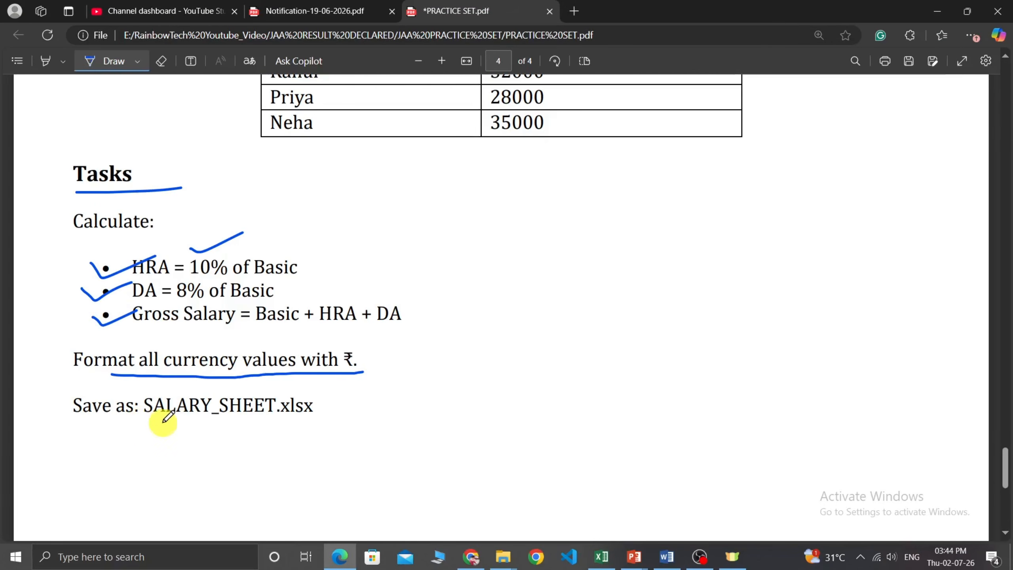
{"action": "left_click_drag", "start_coordinate": [155, 421], "coordinate": [335, 417]}
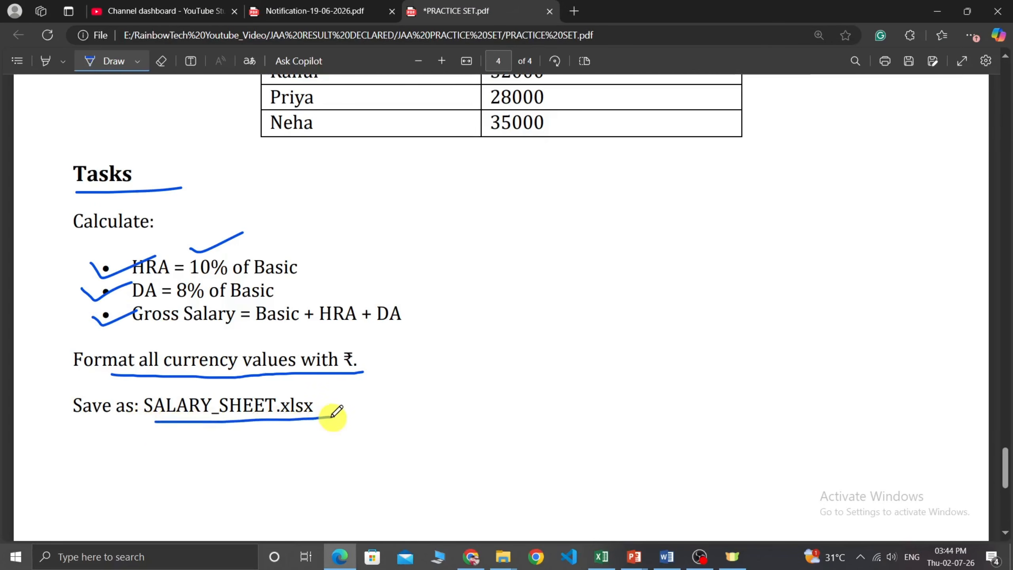
{"action": "left_click_drag", "start_coordinate": [151, 393], "coordinate": [261, 386]}
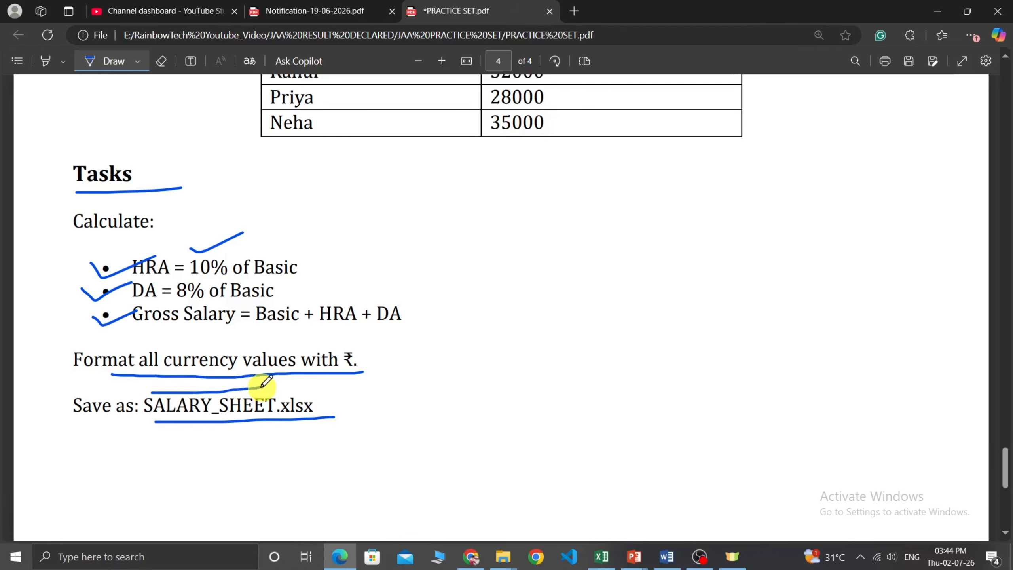
- Return to Excel and widen column A so the Employee heading fits on one line
{"action": "left_click", "coordinate": [602, 556]}
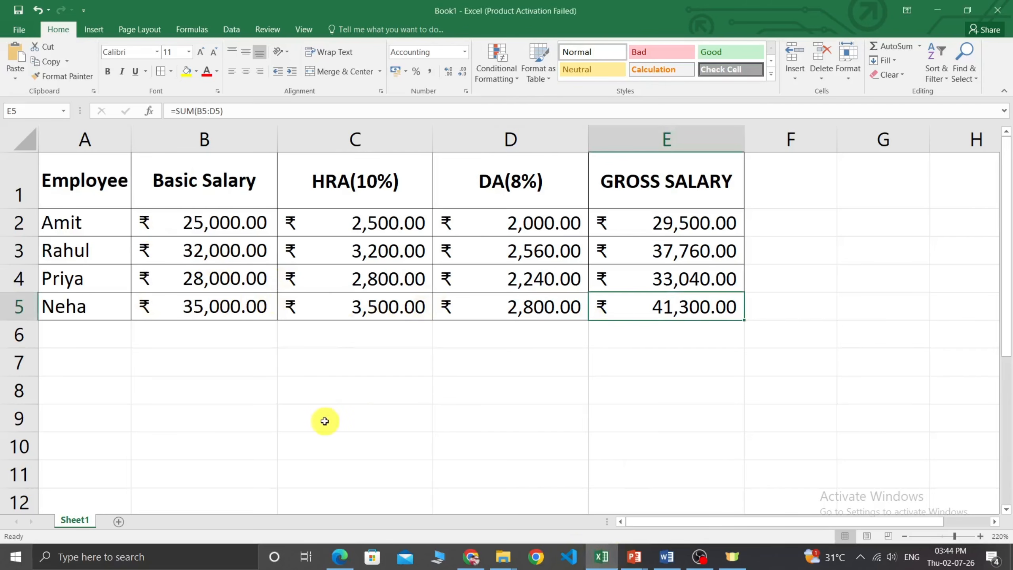
{"action": "scroll", "coordinate": [321, 421], "scroll_direction": "down", "scroll_amount": 1}
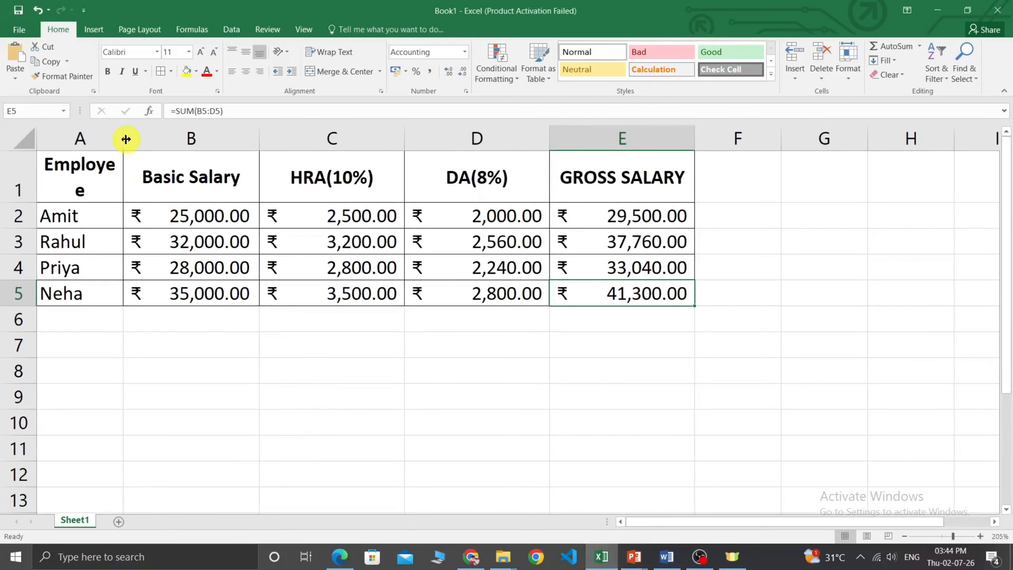
{"action": "left_click_drag", "start_coordinate": [124, 139], "coordinate": [141, 138]}
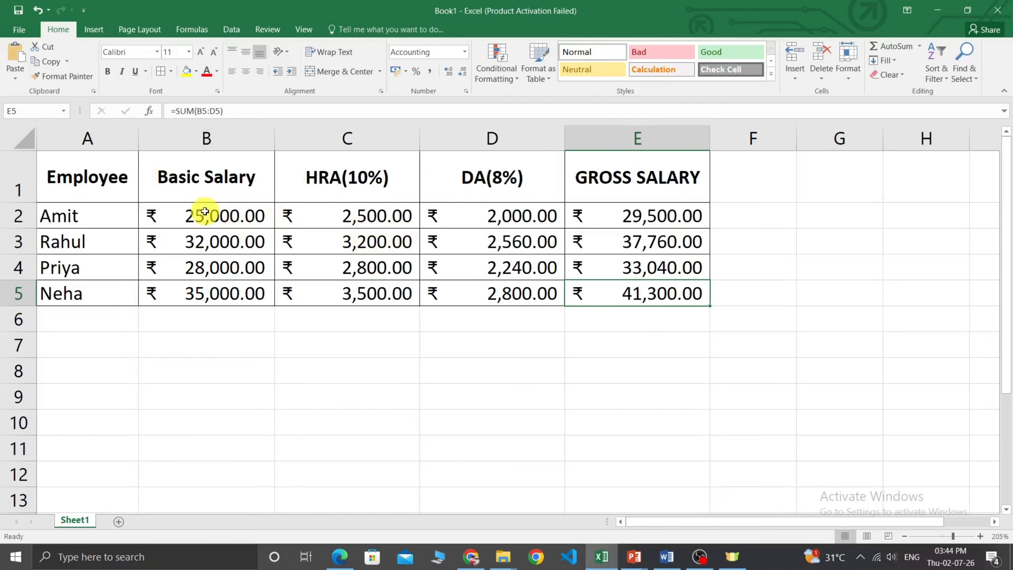
{"action": "left_click_drag", "start_coordinate": [203, 215], "coordinate": [647, 299]}
{"action": "left_click", "coordinate": [642, 293]}
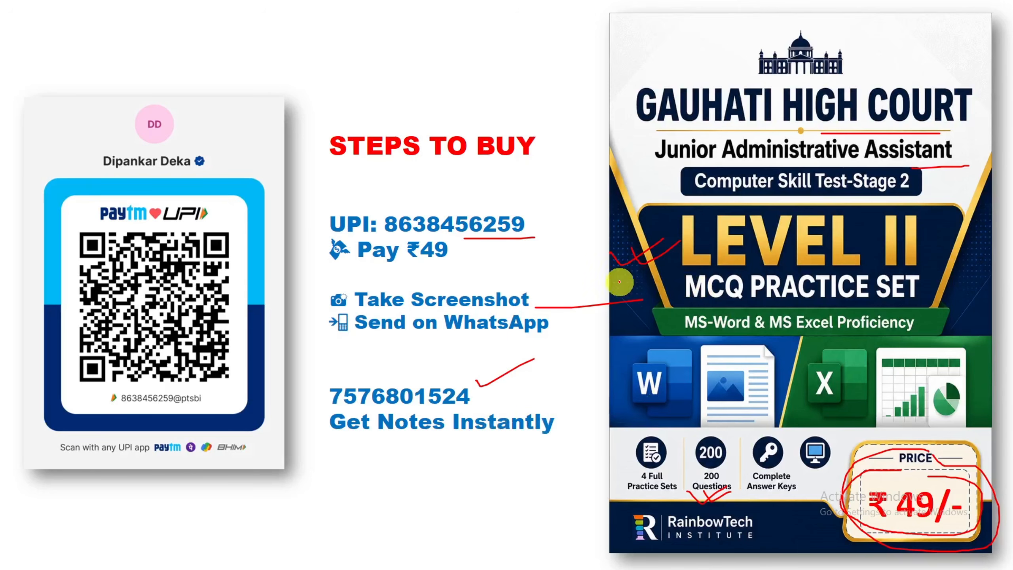
{"action": "mouse_move", "coordinate": [619, 282]}
{"action": "left_mouse_down"}
{"action": "mouse_move", "coordinate": [637, 308]}
{"action": "mouse_move", "coordinate": [681, 274]}
{"action": "left_mouse_up"}
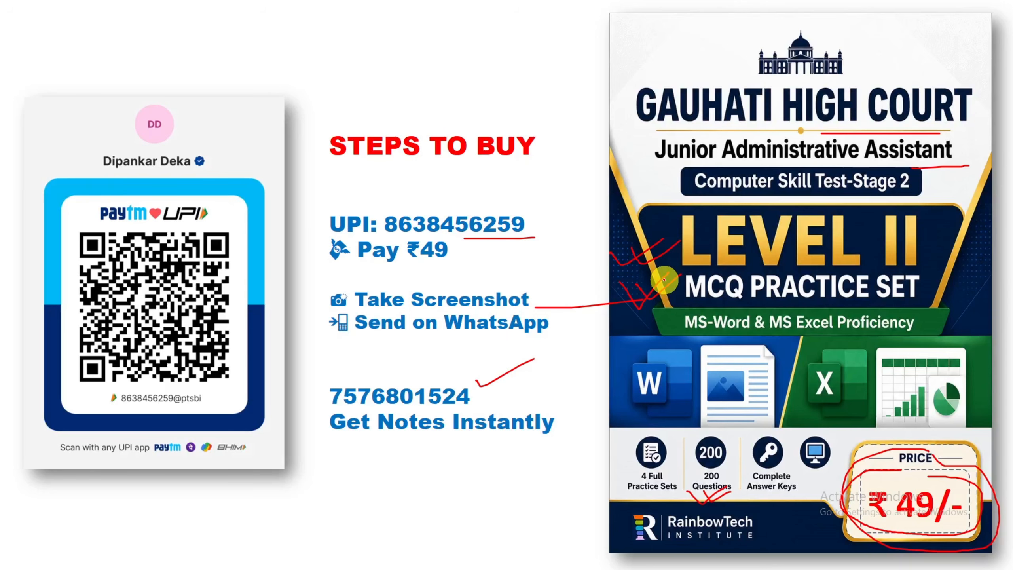
{"action": "left_click_drag", "start_coordinate": [689, 495], "coordinate": [743, 477]}
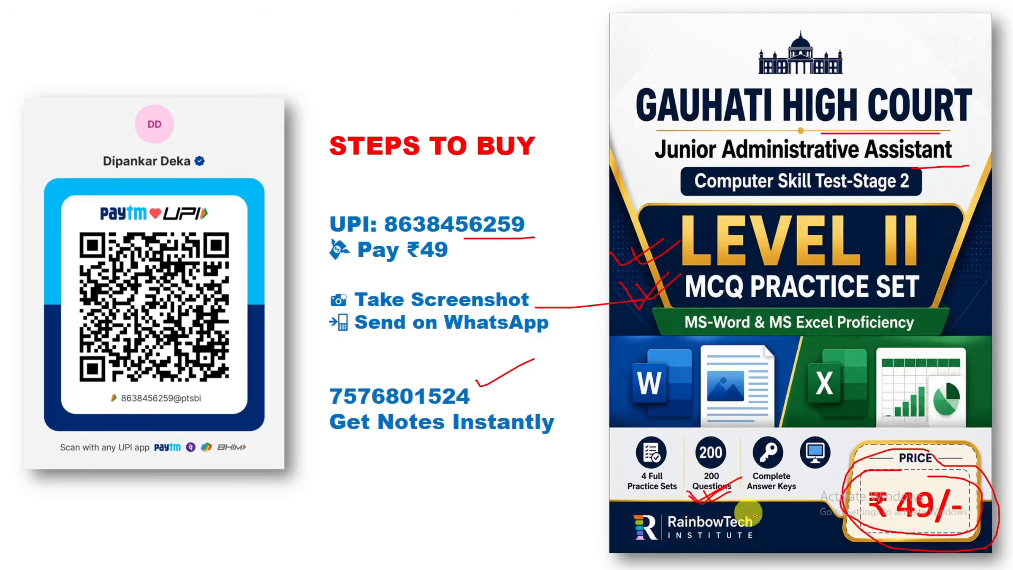